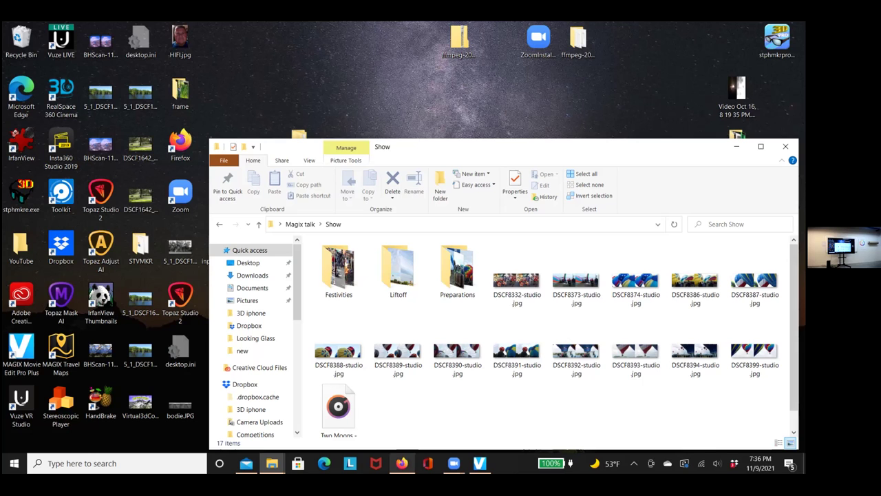
- Switch to Firefox, open the YouTube channel's own videos in YouTube Studio and locate the Audio library entry
click(401, 462)
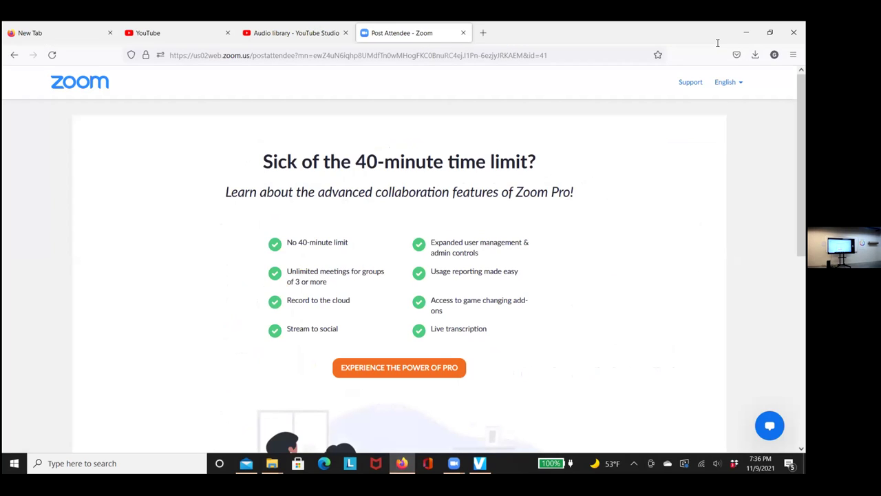
click(152, 35)
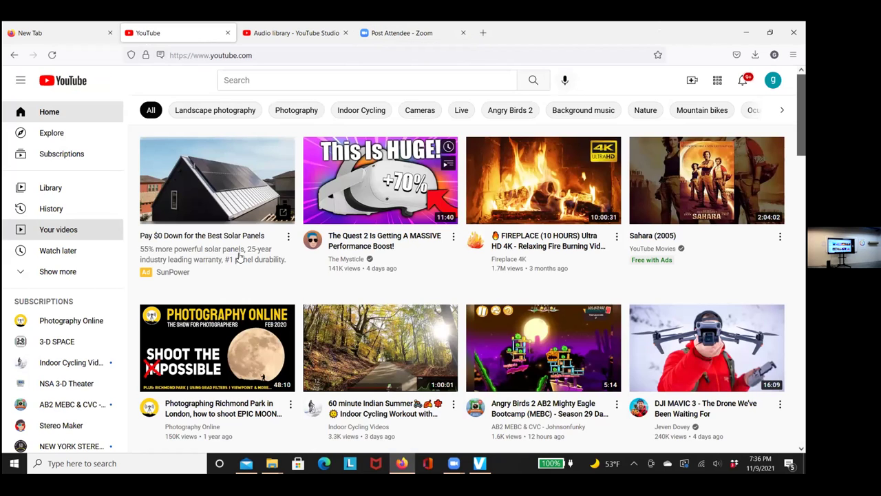
scroll(101, 303, down, 3)
scroll(100, 303, down, 3)
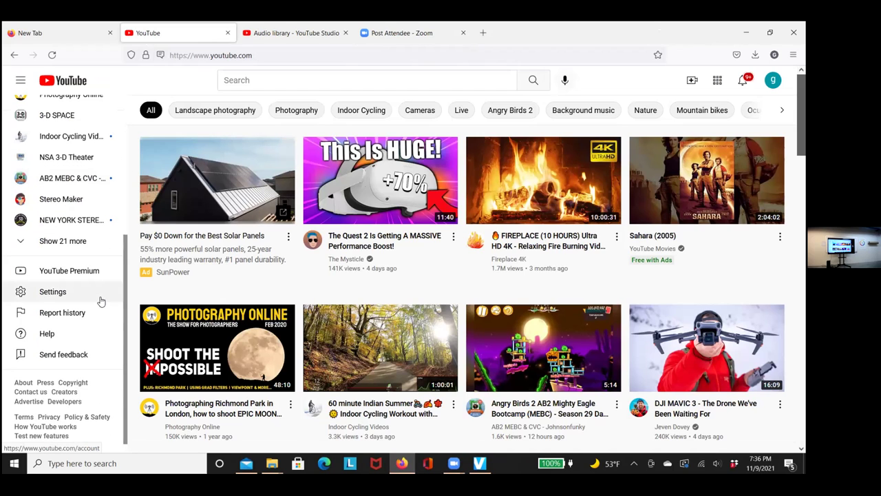
scroll(100, 301, up, 5)
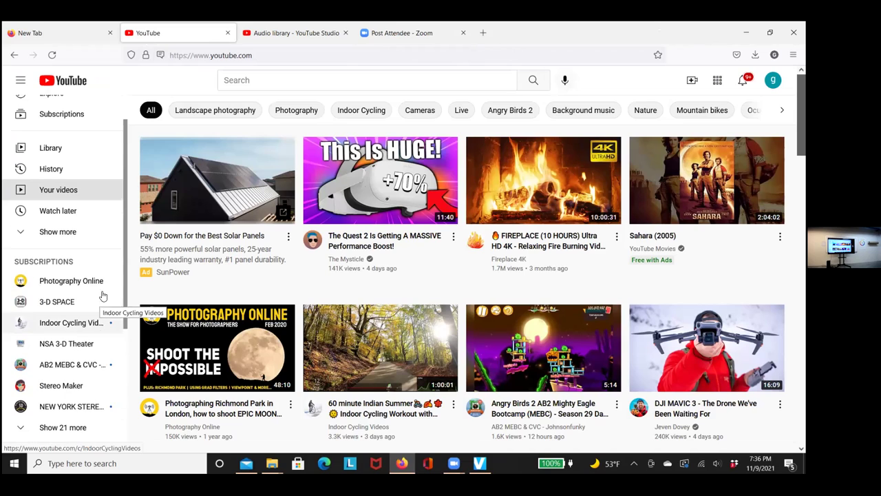
click(102, 198)
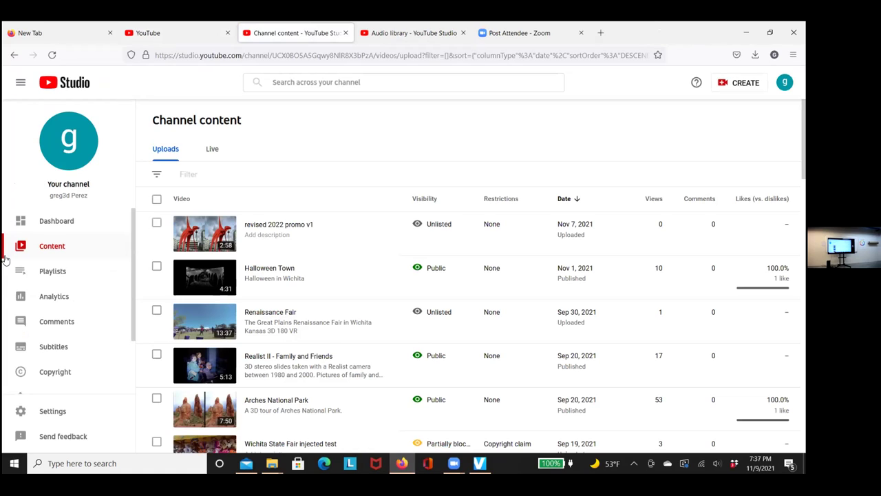
scroll(20, 279, down, 2)
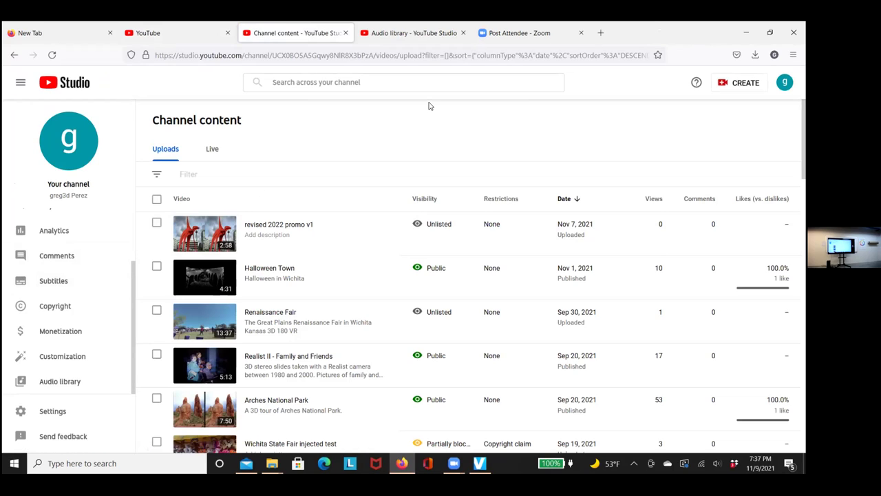
click(745, 32)
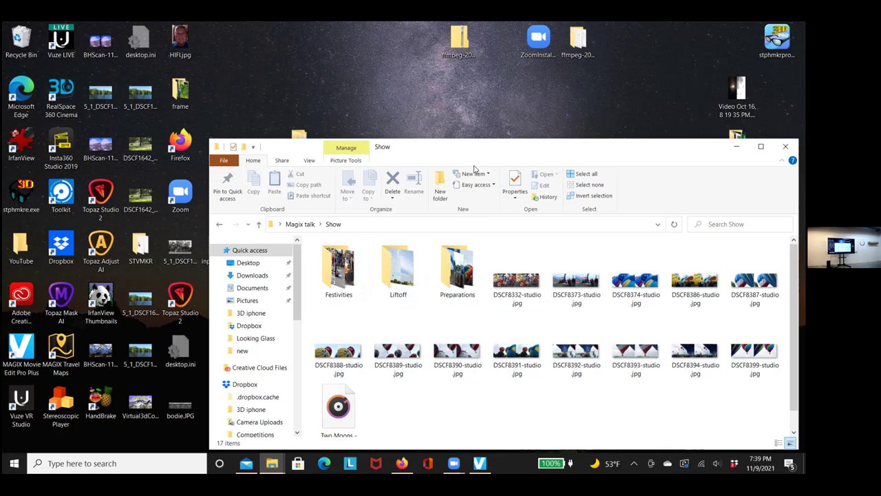
- Open the Festivities folder and view the photos 1-DSCF8329-studio.jpg and 2-DSCF8331-studio.jpg
double_click(342, 270)
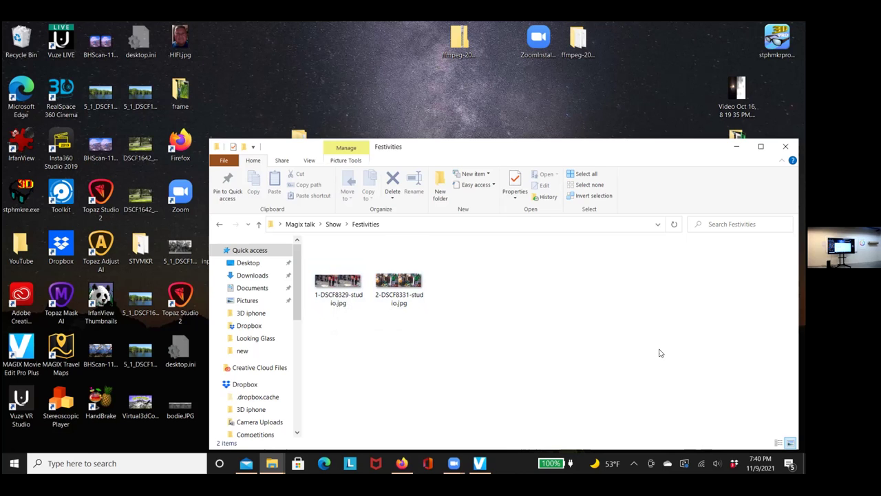
click(339, 281)
double_click(339, 281)
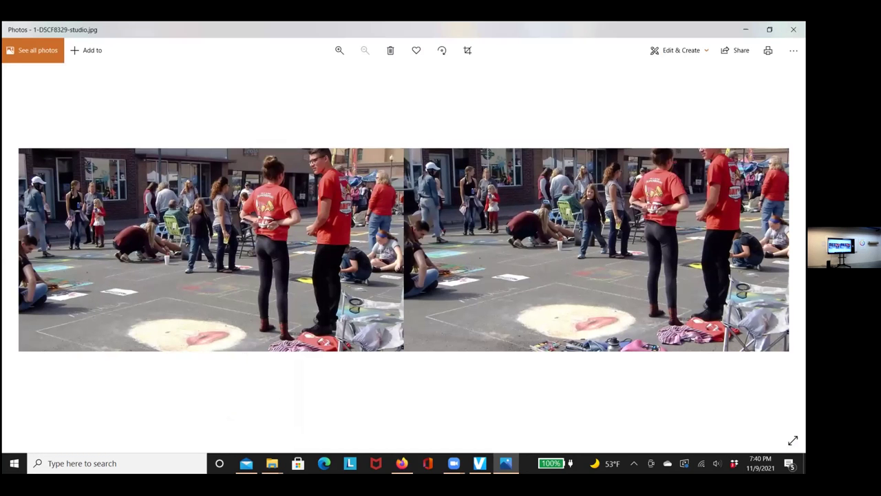
key(Right)
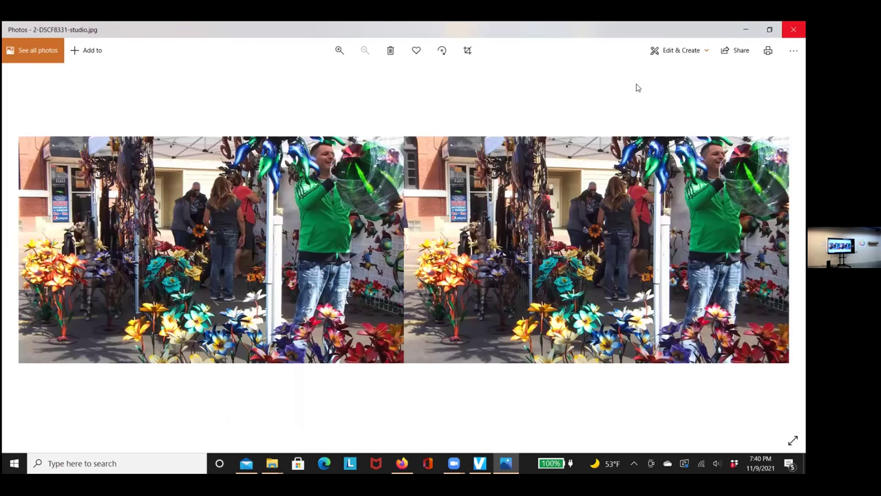
key(alt+F4)
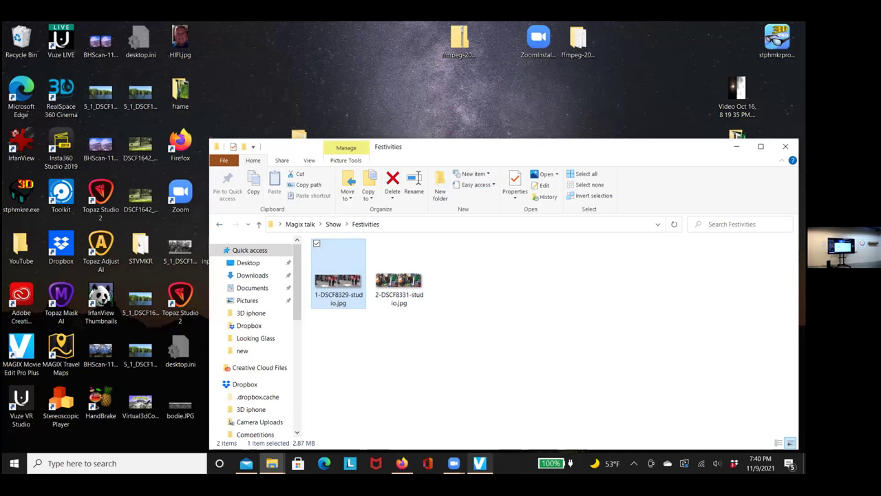
- Switch to MAGIX Movie Edit Pro Plus
mouse_move(479, 462)
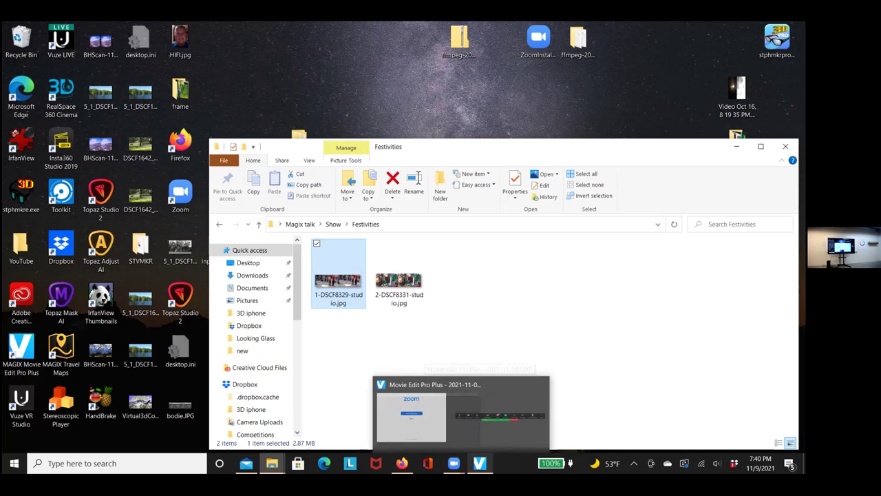
click(483, 413)
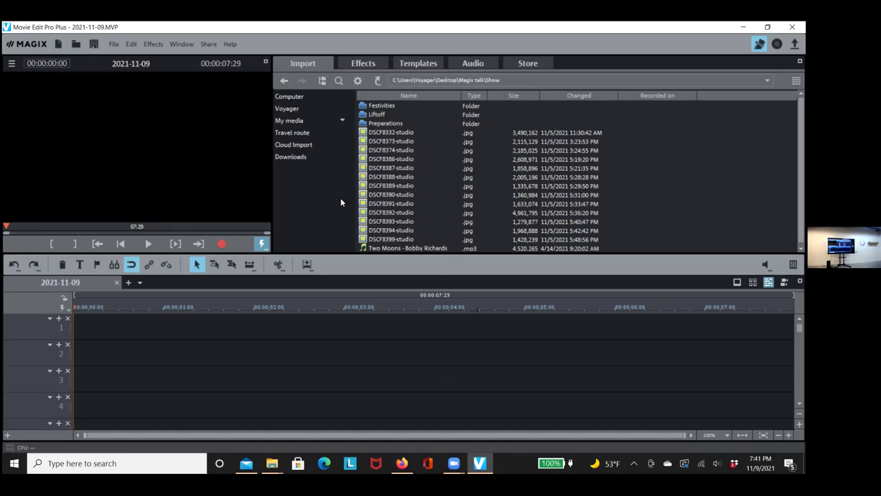
click(115, 46)
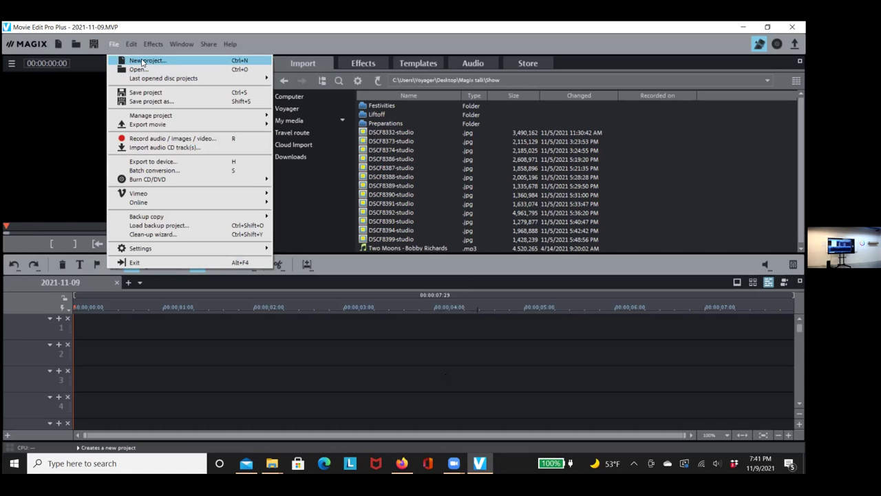
click(144, 60)
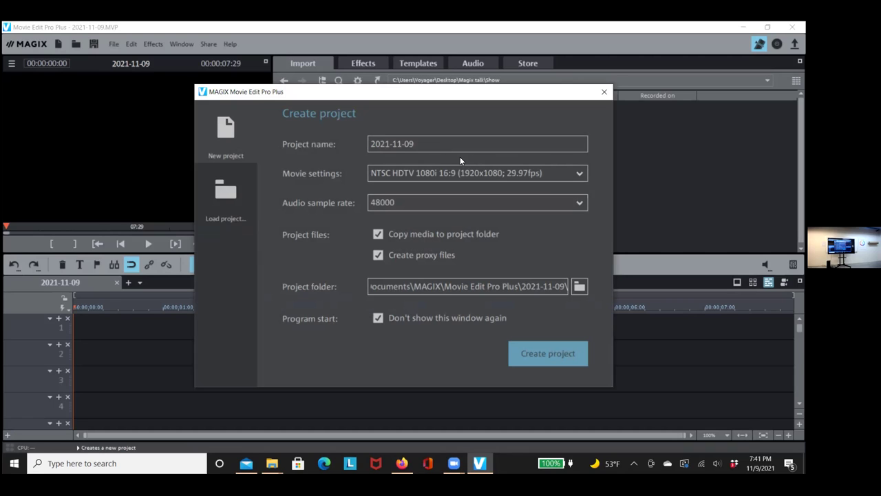
click(579, 175)
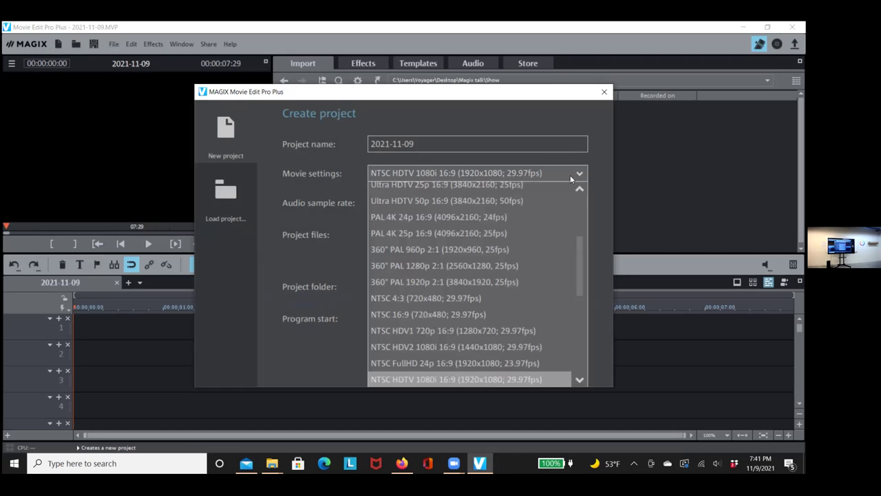
scroll(545, 286, down, 8)
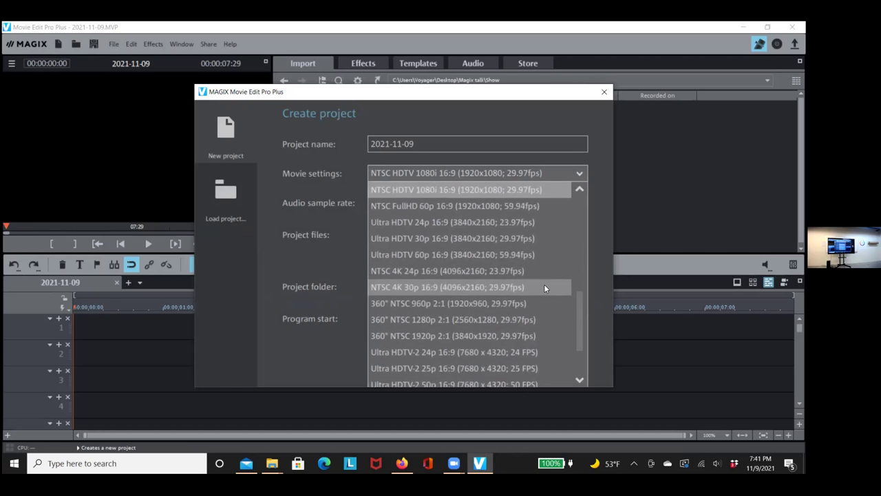
scroll(545, 281, down, 2)
scroll(542, 275, up, 6)
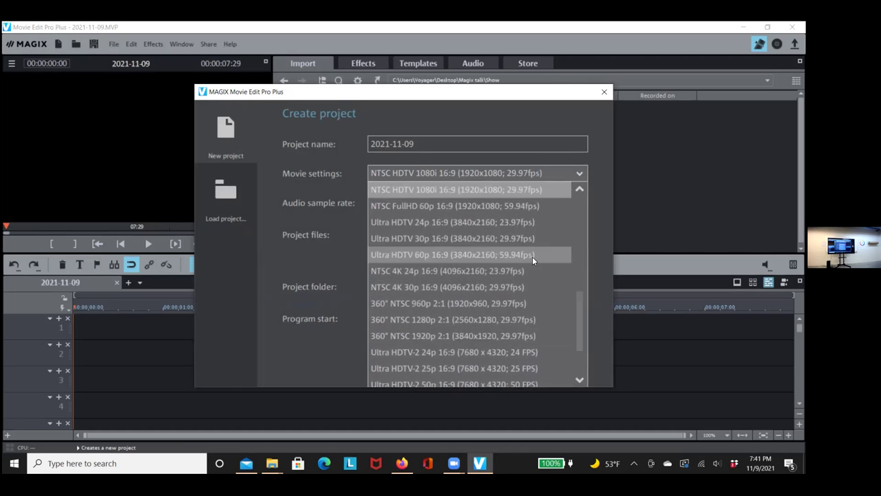
scroll(530, 255, down, 4)
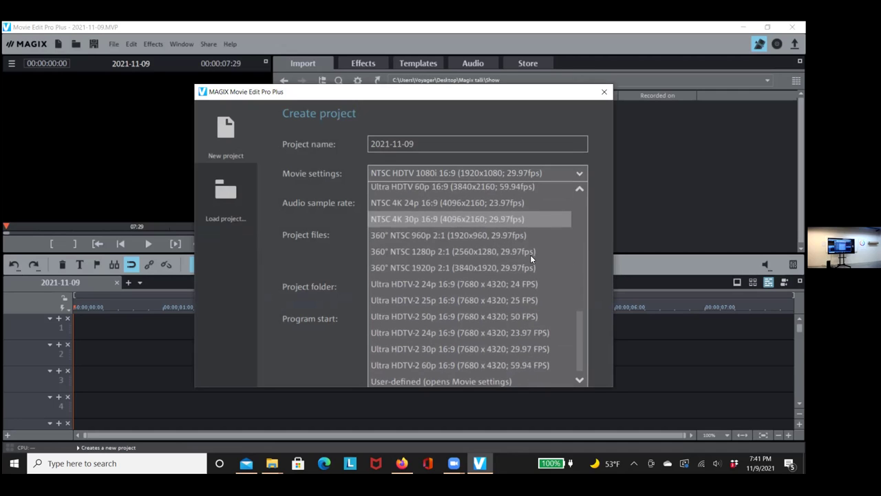
scroll(531, 287, up, 1)
scroll(532, 288, up, 6)
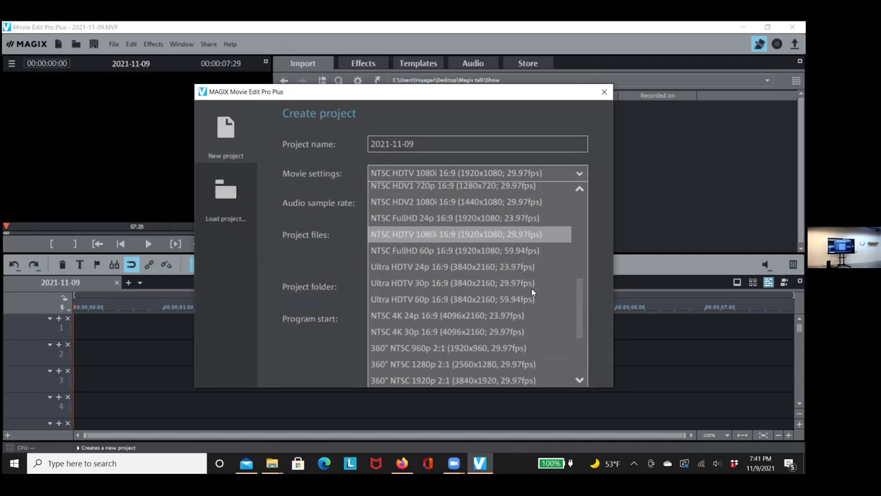
click(493, 314)
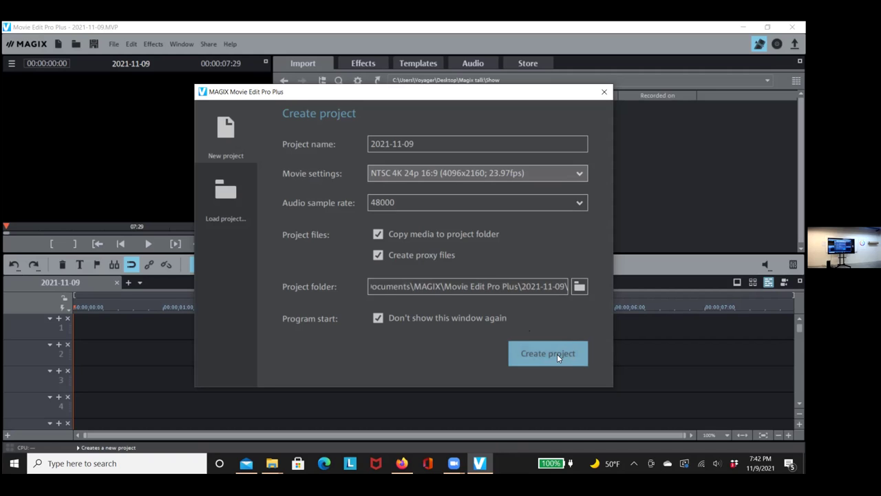
click(604, 92)
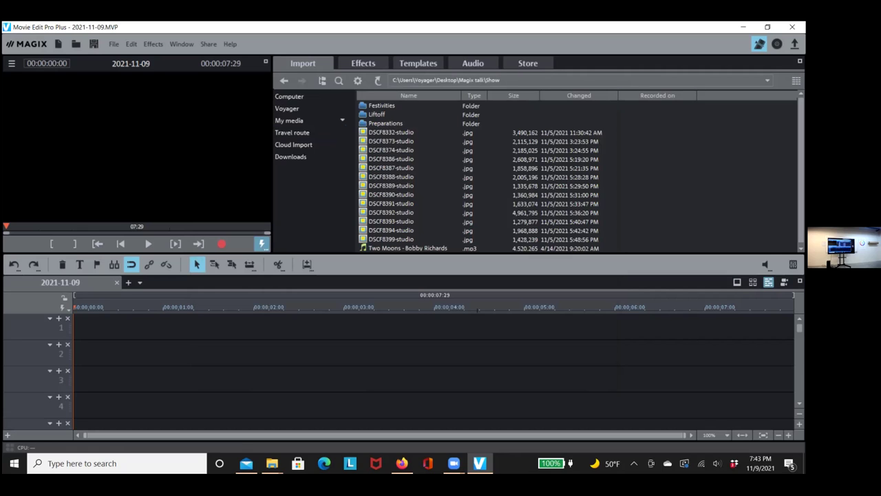
- Show the Show folder's media as large icons and place the images DSCF8332-studio through DSCF8399-studio on track 1 from the start
click(796, 80)
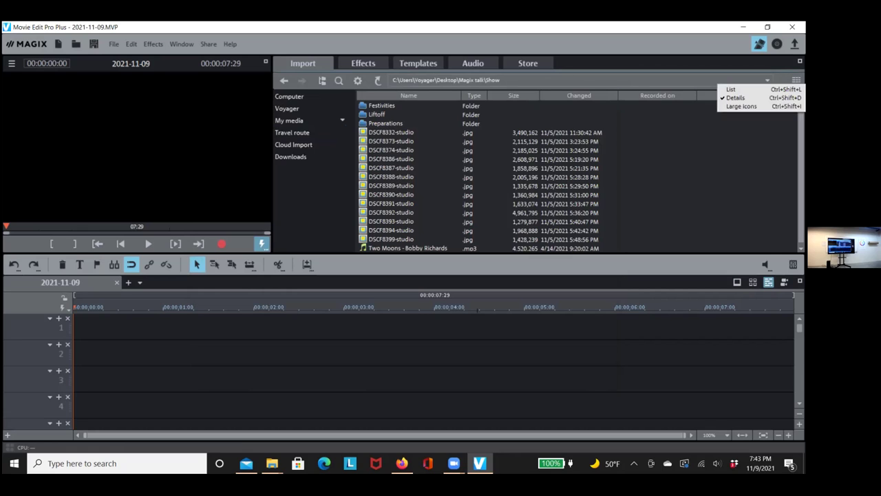
click(741, 106)
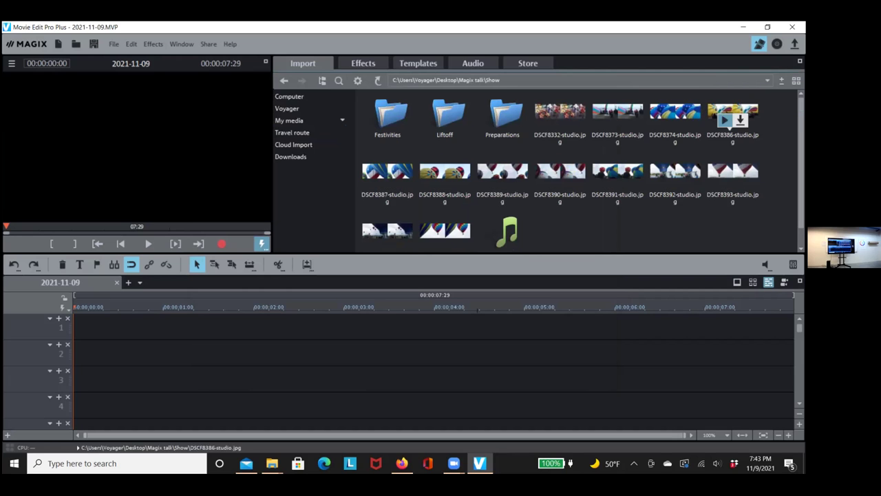
click(549, 111)
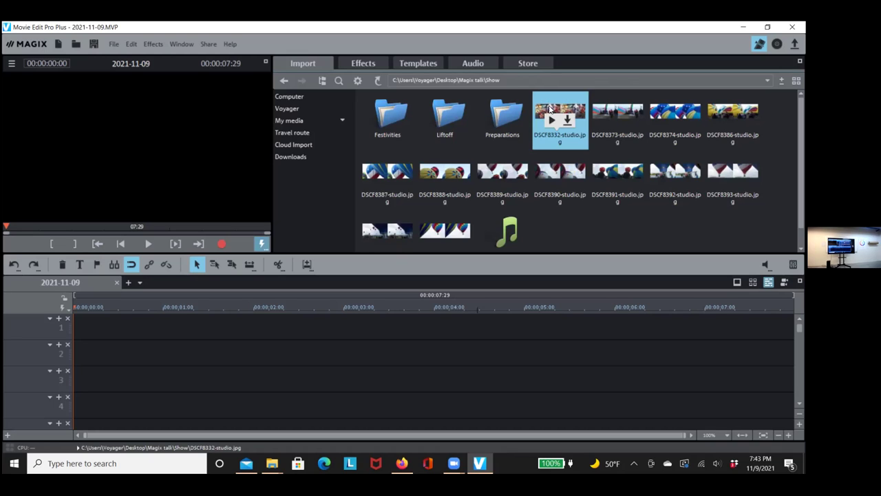
shift+click(466, 227)
drag(466, 227, 124, 335)
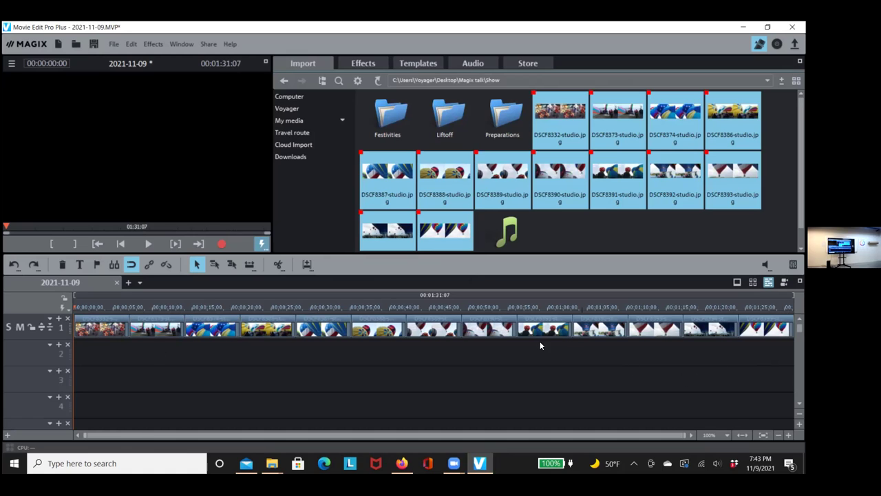
- Select the DSCF8373 clip on track 1 and preview the slideshow from the beginning
click(126, 322)
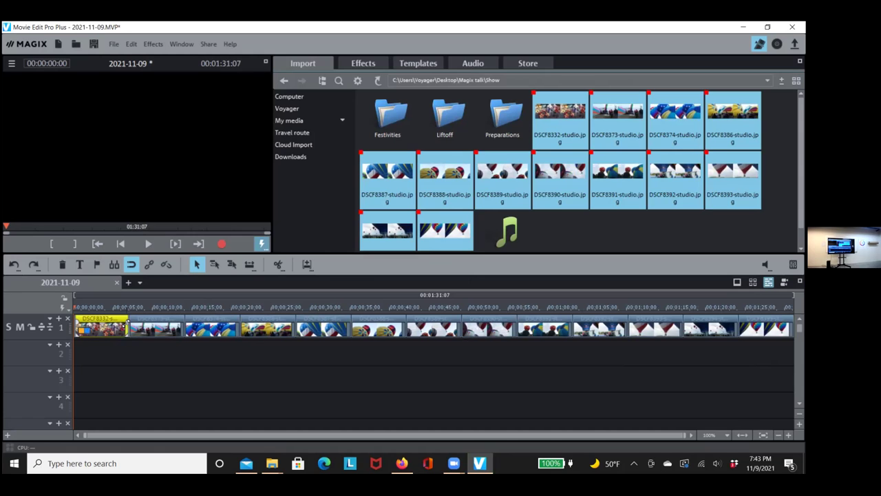
click(127, 326)
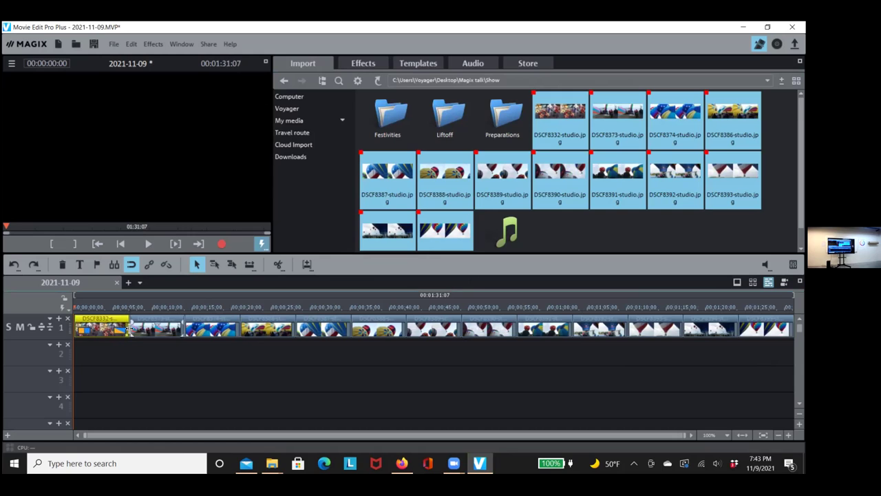
click(136, 326)
mouse_move(138, 329)
mouse_down()
mouse_move(147, 319)
mouse_move(140, 328)
mouse_up()
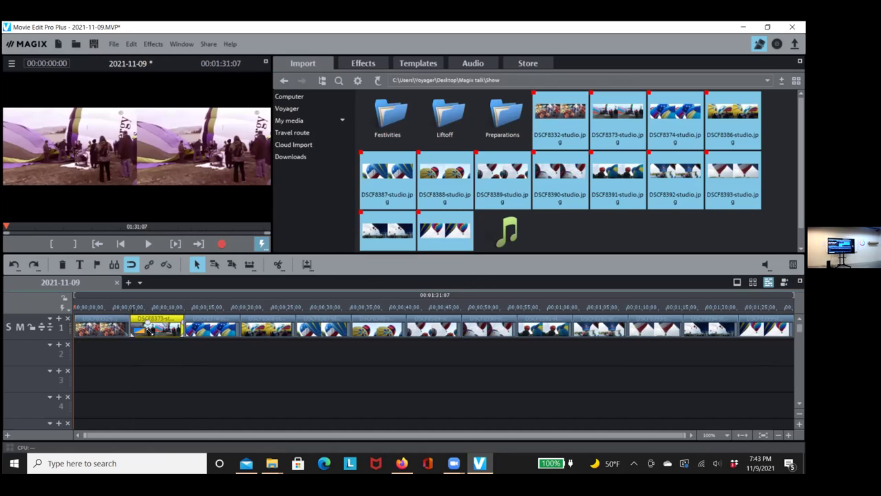
click(156, 244)
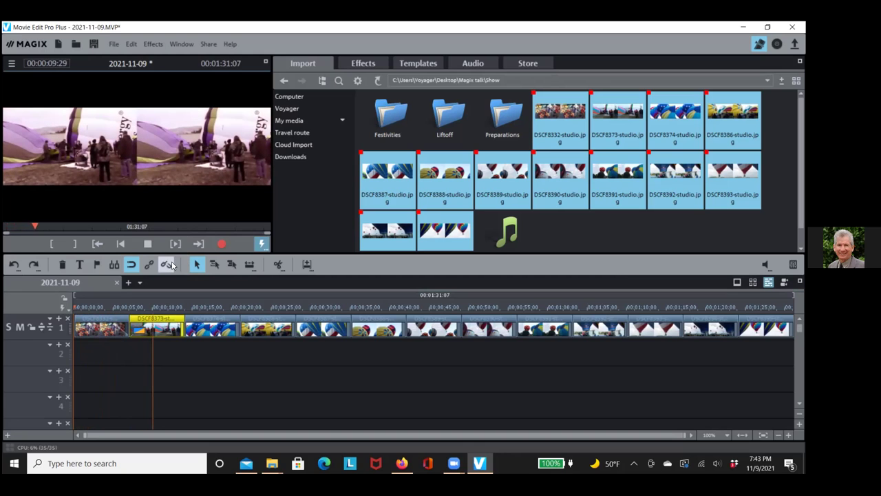
click(147, 243)
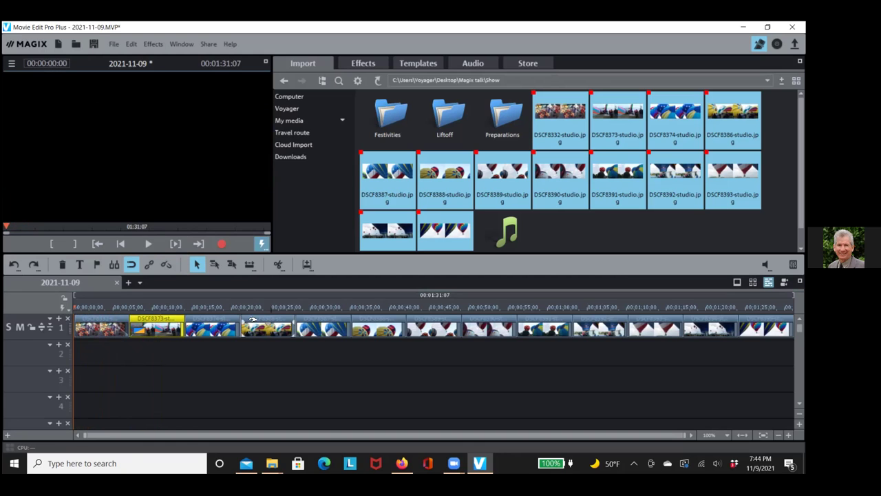
- Move the DSCF8374 clip earlier on track 1 to overlap the end of the DSCF8373 clip, and preview the crossfade from 00:00:07:05
drag(222, 320, 206, 324)
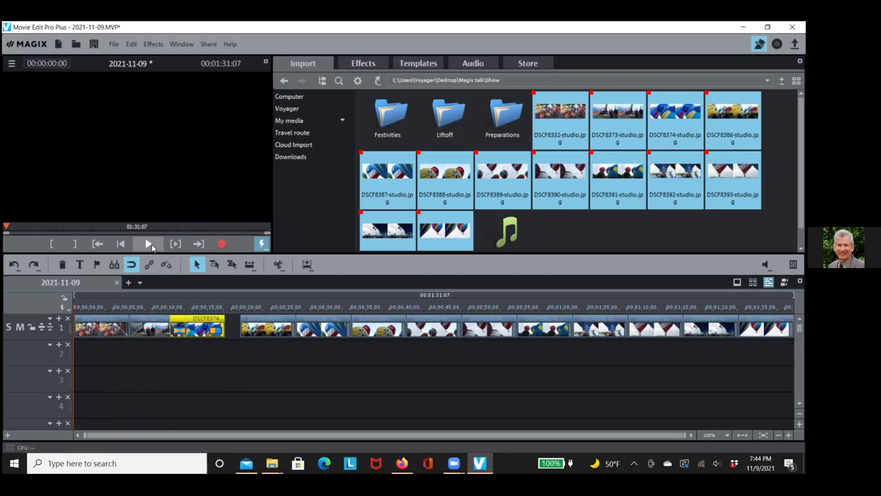
click(128, 308)
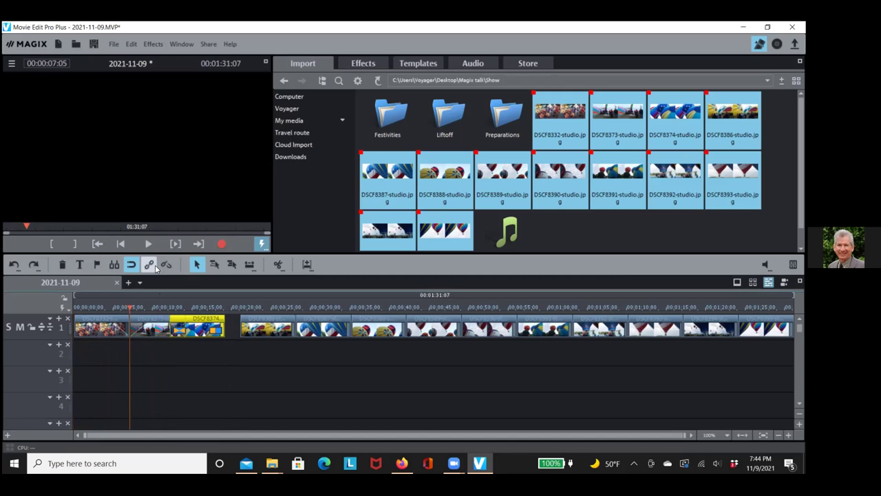
click(152, 246)
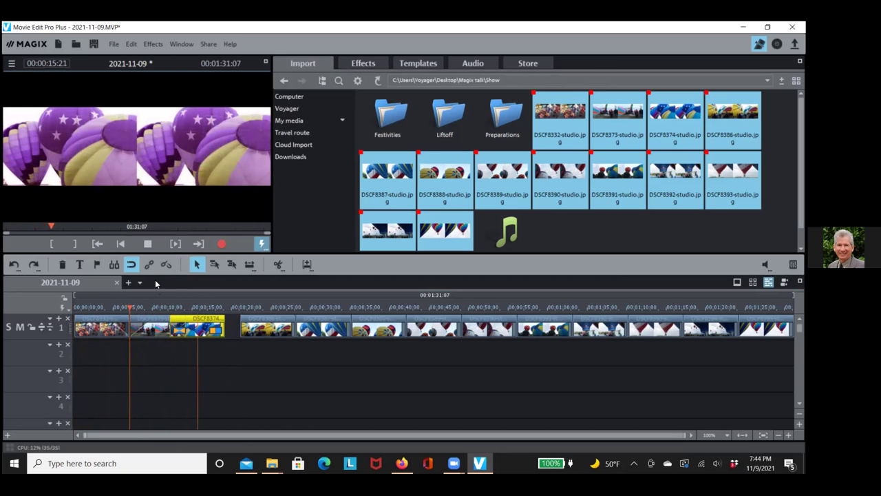
click(149, 244)
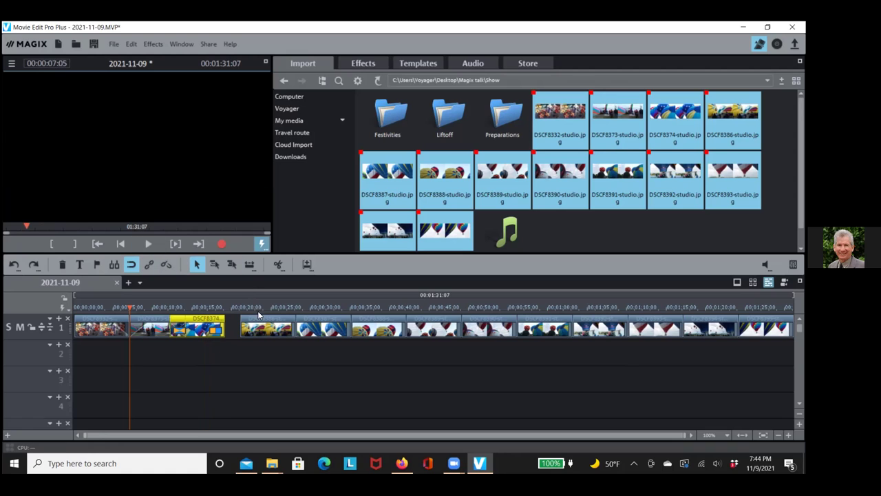
- Move the DSCF8386, DSCF8387 and DSCF8388 clips earlier on track 1 so each overlaps the clip before it
drag(264, 329, 239, 329)
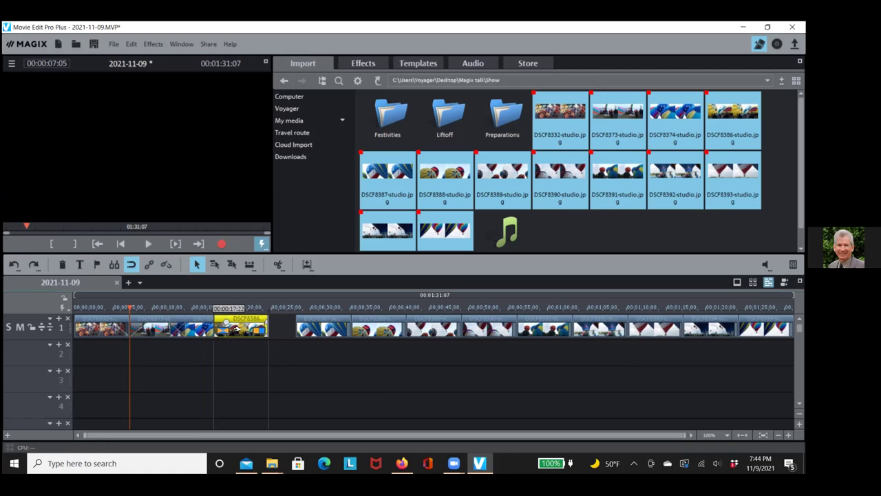
drag(307, 323, 266, 321)
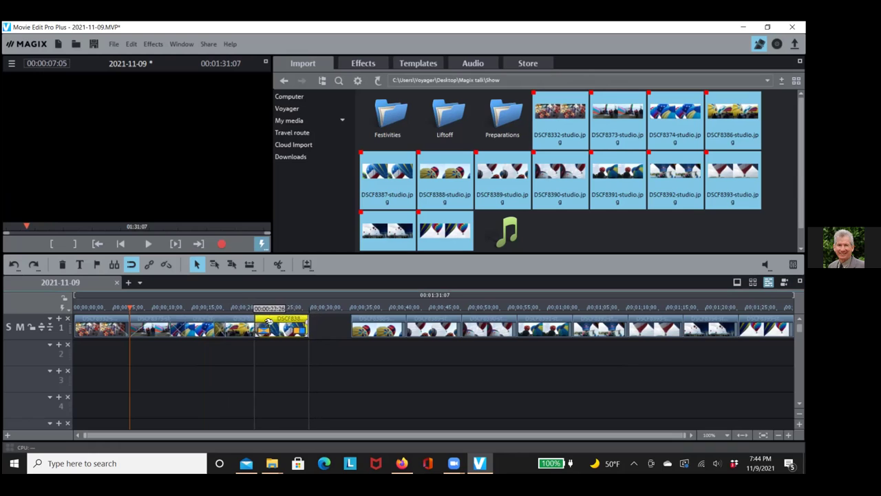
drag(360, 321, 308, 332)
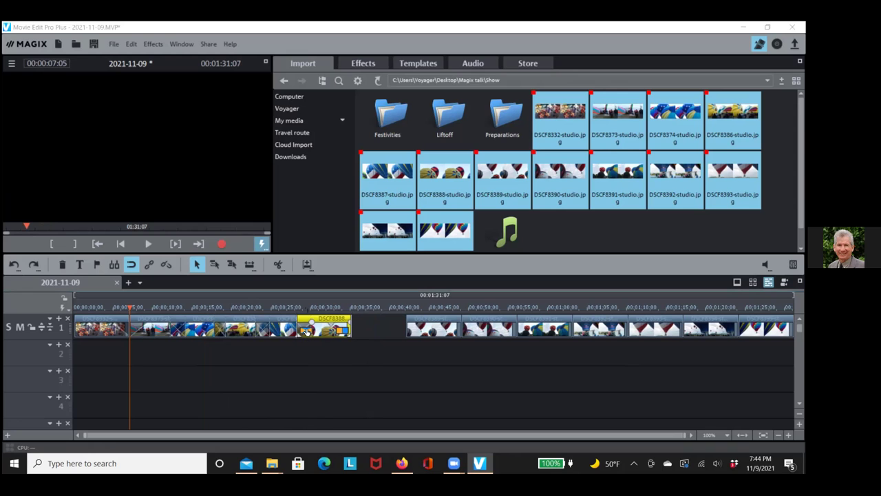
- Preview the Jumping dot transition at the start of the DSCF8388 clip, and replace it with the 4 tiles transition
click(307, 330)
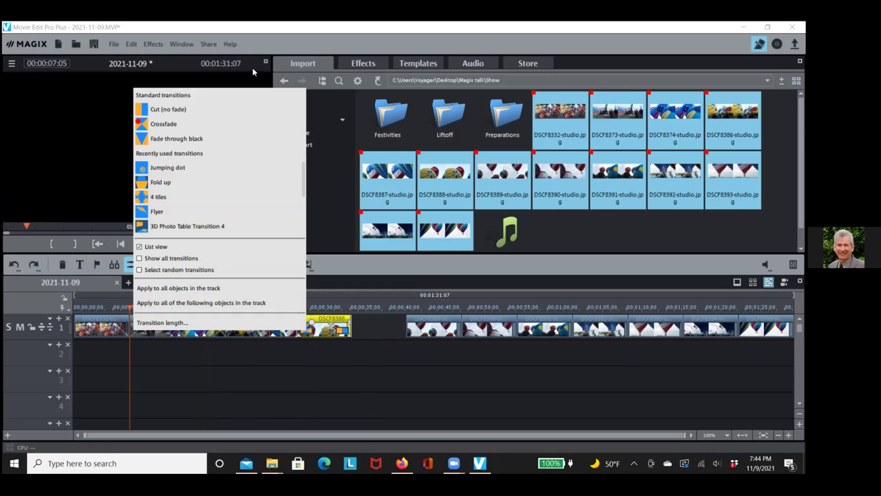
click(183, 166)
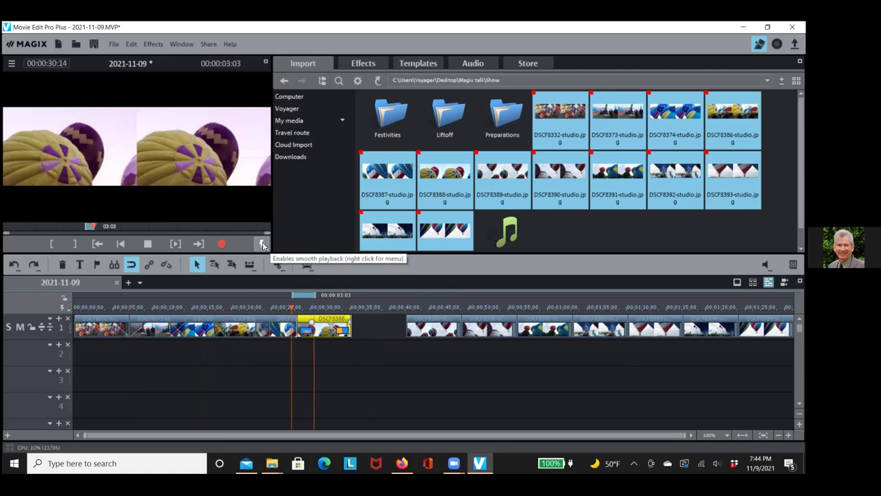
click(265, 245)
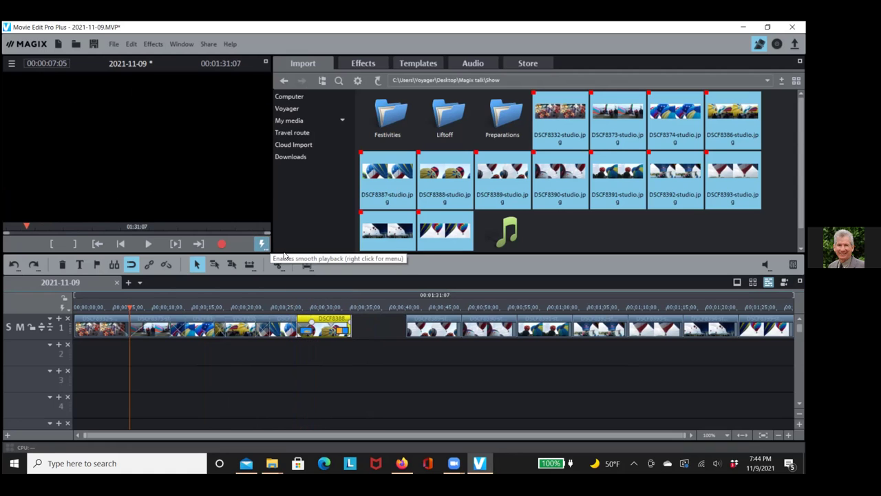
click(307, 332)
click(173, 177)
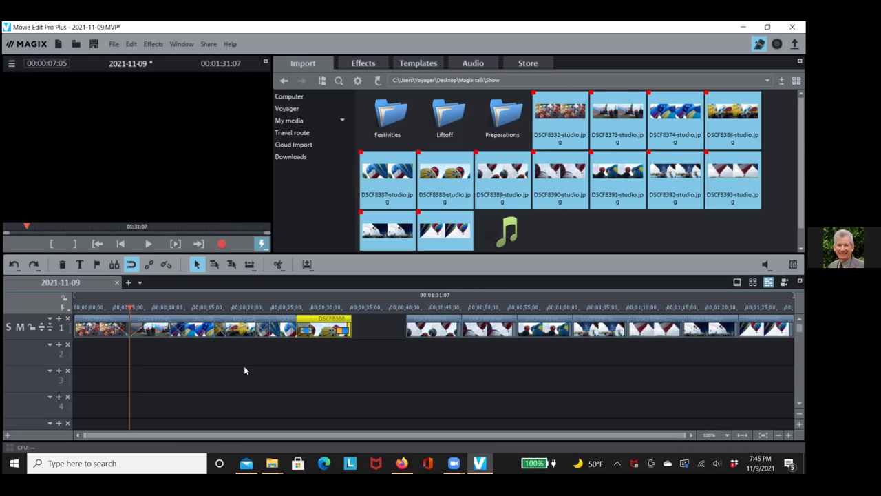
- Move the clips DSCF8389 through DSCF8393 earlier on track 1 so each overlaps the clip before it
drag(371, 286, 439, 324)
drag(589, 318, 525, 320)
click(633, 323)
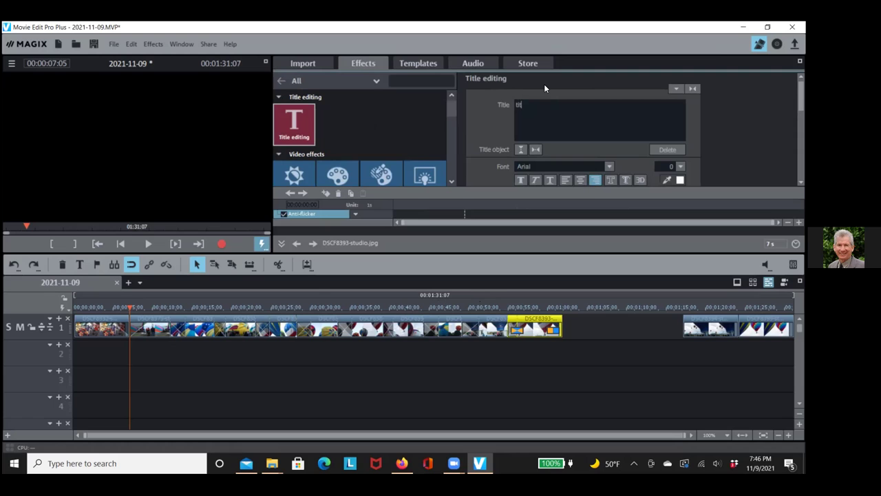
- Complete the title text as "title" and move the title object to track 2 near the start of the timeline
text(le)
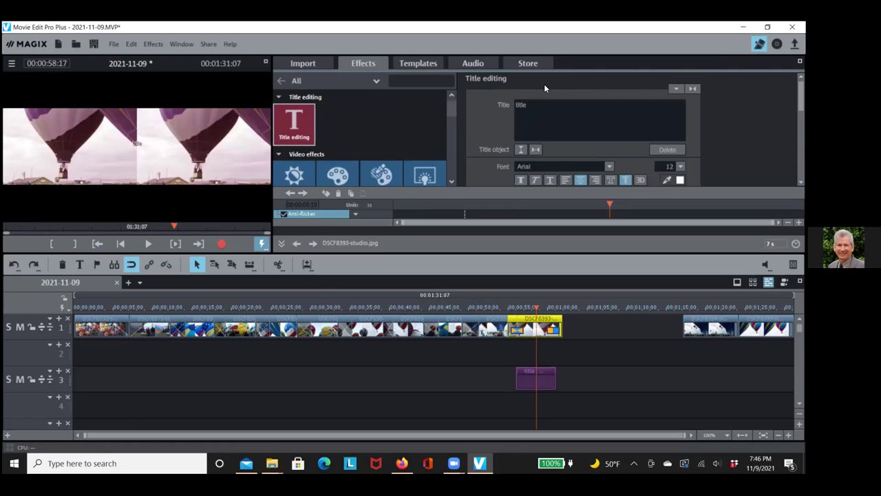
drag(525, 375, 90, 360)
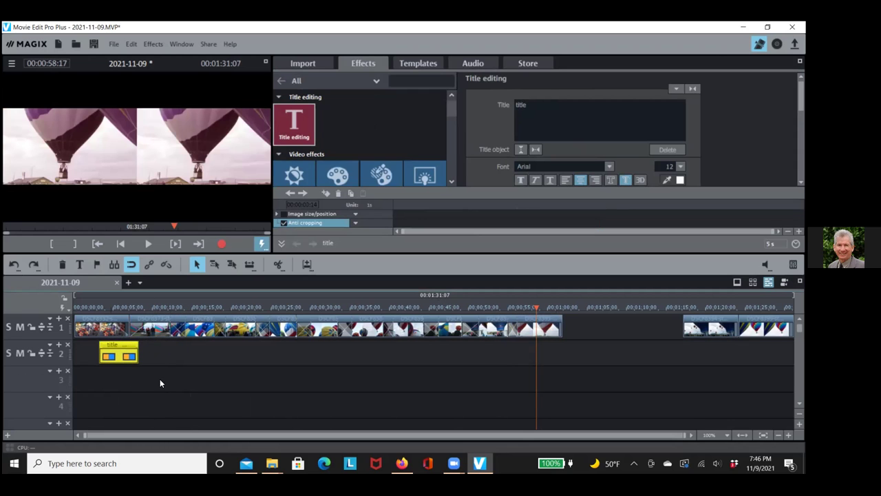
- Move the clips DSCF8332 through DSCF8393 together on track 1 so they start at about 7 s
click(112, 319)
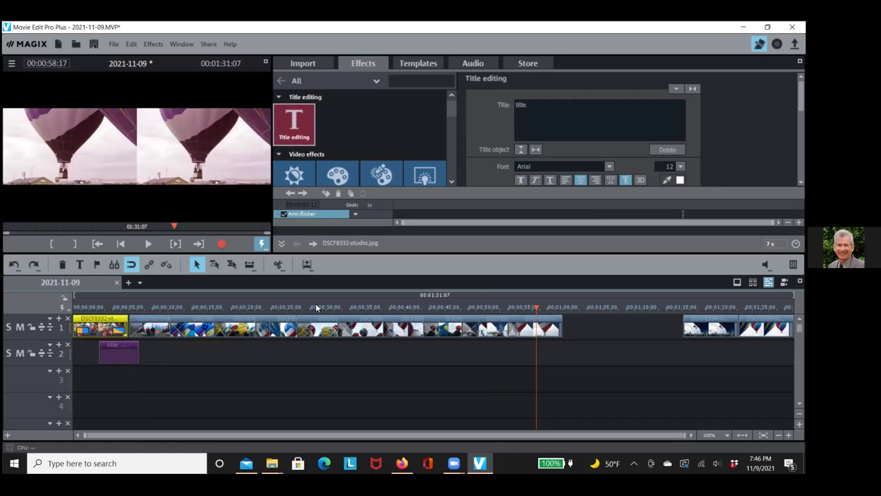
shift+click(533, 318)
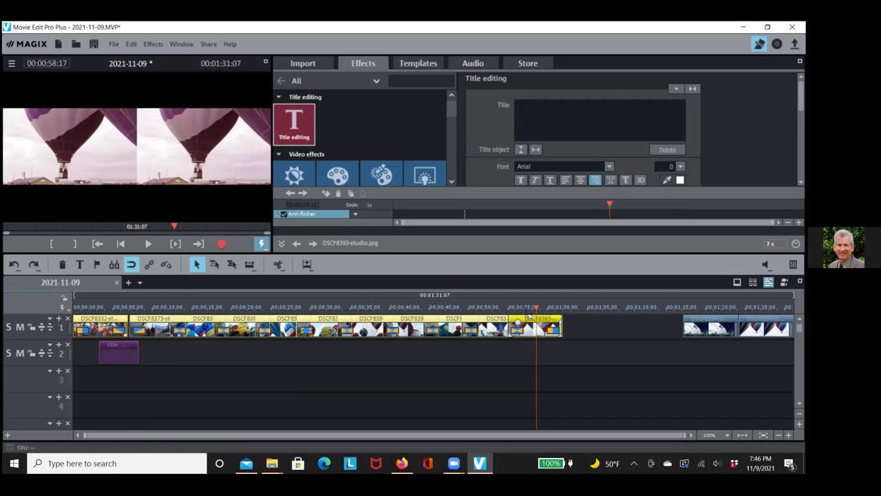
drag(101, 323, 159, 321)
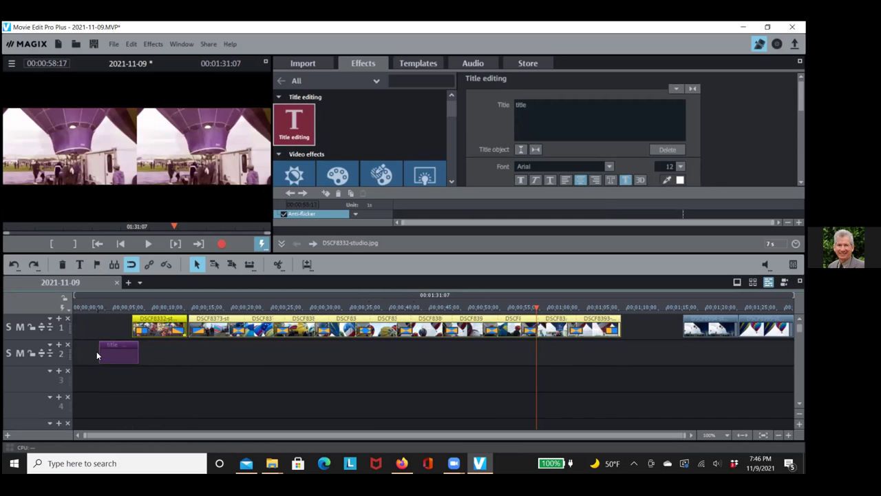
- Stretch the title on track 2 so it runs from the start of the timeline for about 13 s, overlapping the first picture
drag(98, 350, 73, 358)
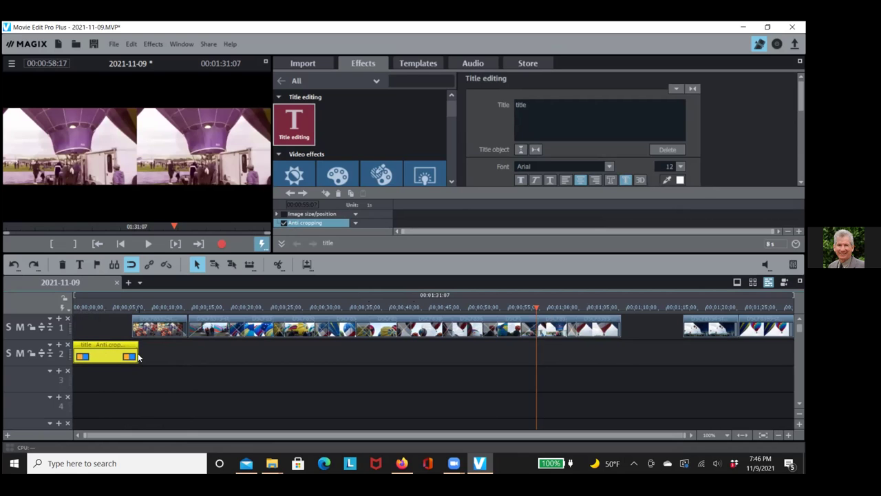
drag(136, 353, 172, 346)
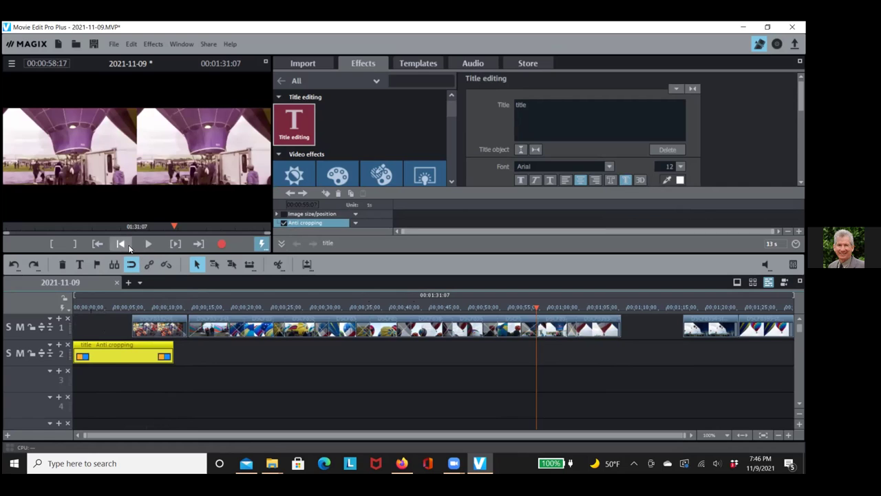
- Preview the slideshow from the beginning to check how the title plays over the first picture
click(121, 243)
click(148, 243)
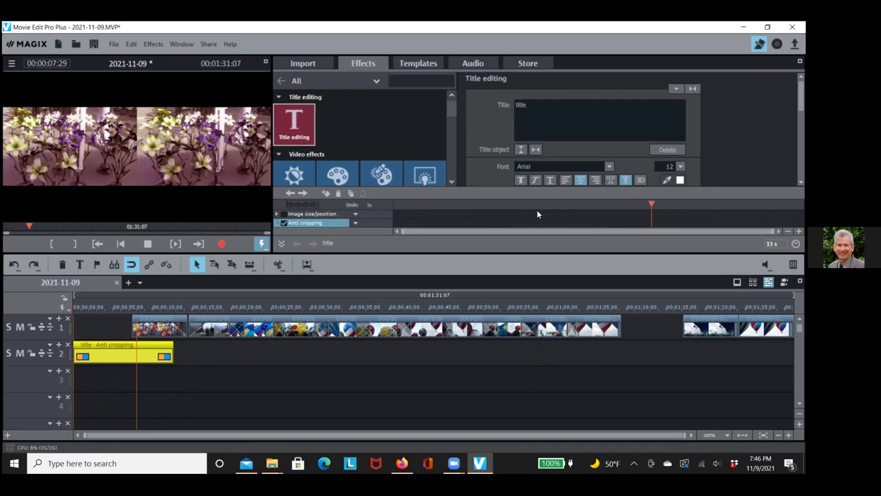
click(134, 322)
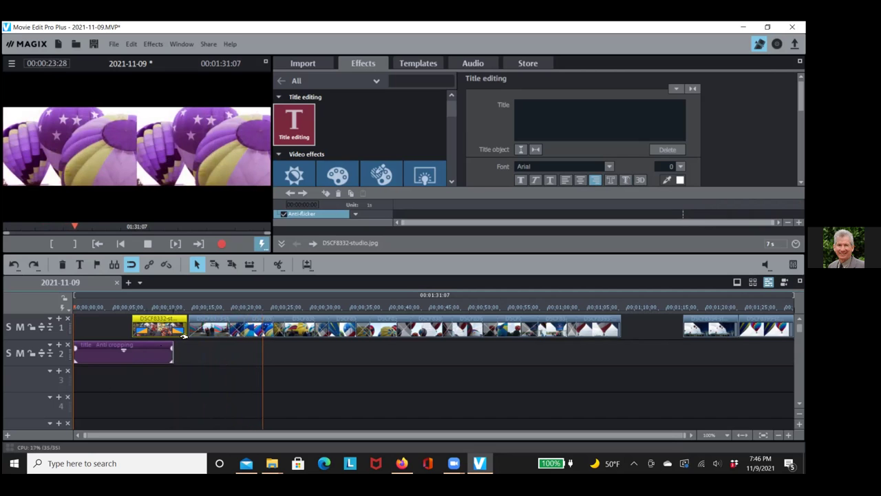
click(141, 353)
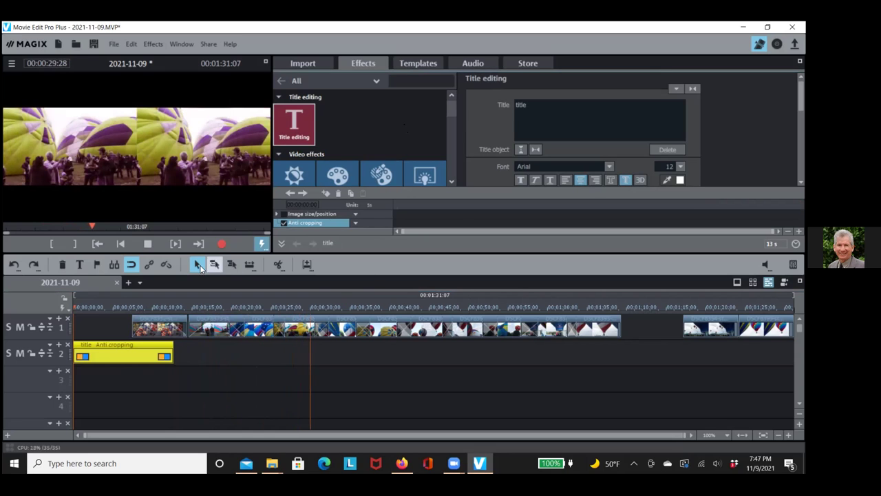
click(149, 243)
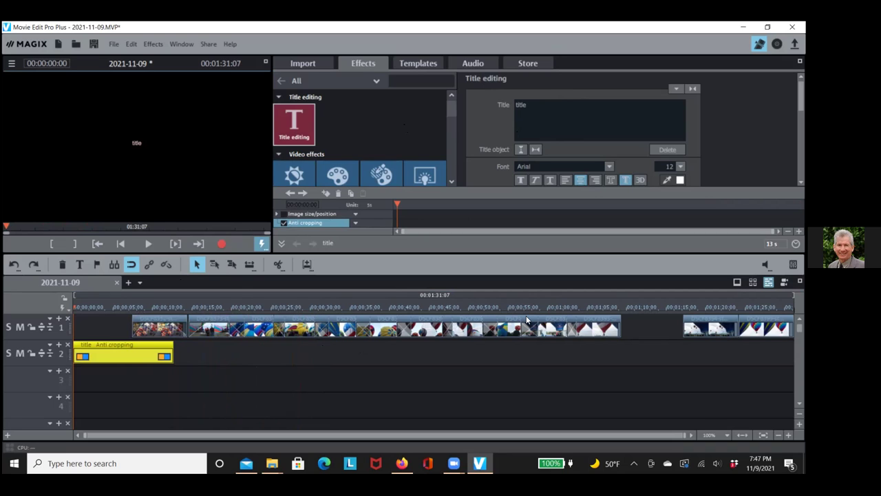
- Close the gaps on track 1 by moving the DSCF8394 and DSCF8399 clips earlier, directly behind the clips before them
key(ctrl+v)
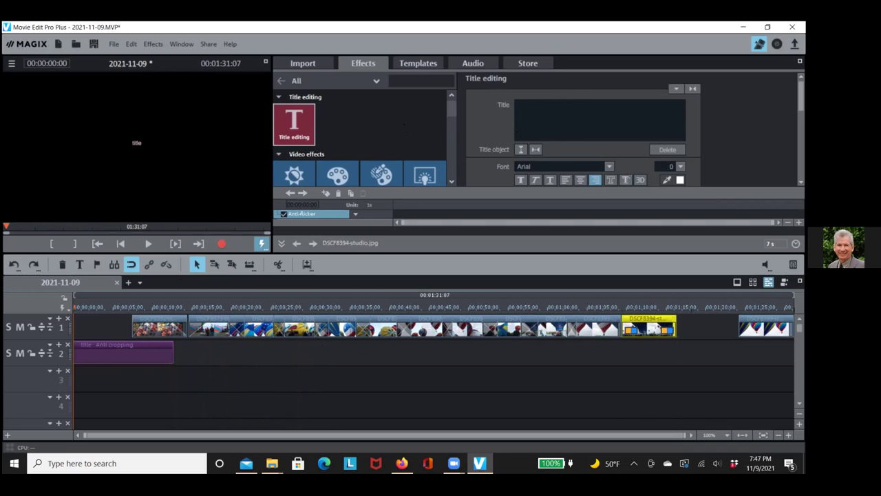
drag(766, 327, 705, 327)
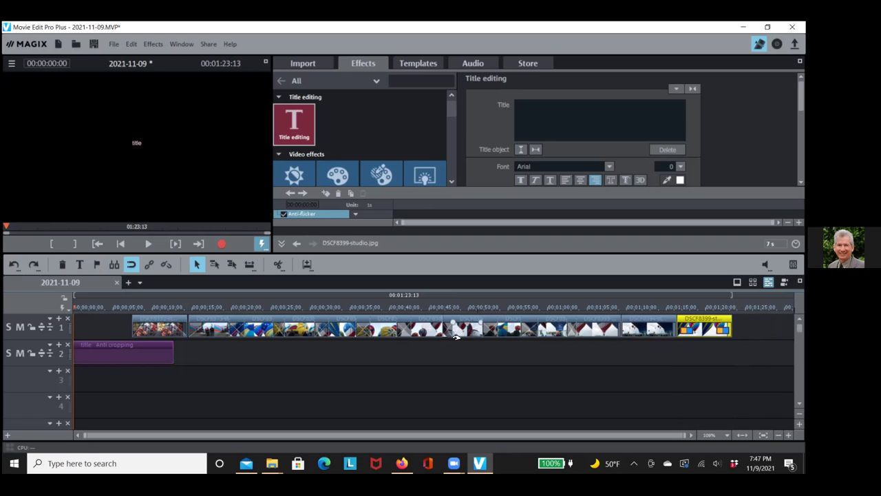
- Select all clips from DSCF8332 through DSCF8399 on track 1 and try to set their display duration to 2 s
click(156, 319)
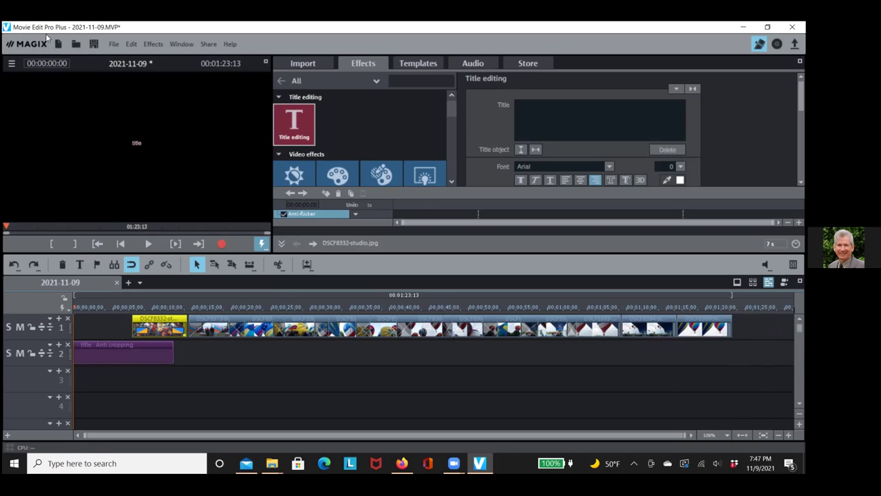
click(704, 328)
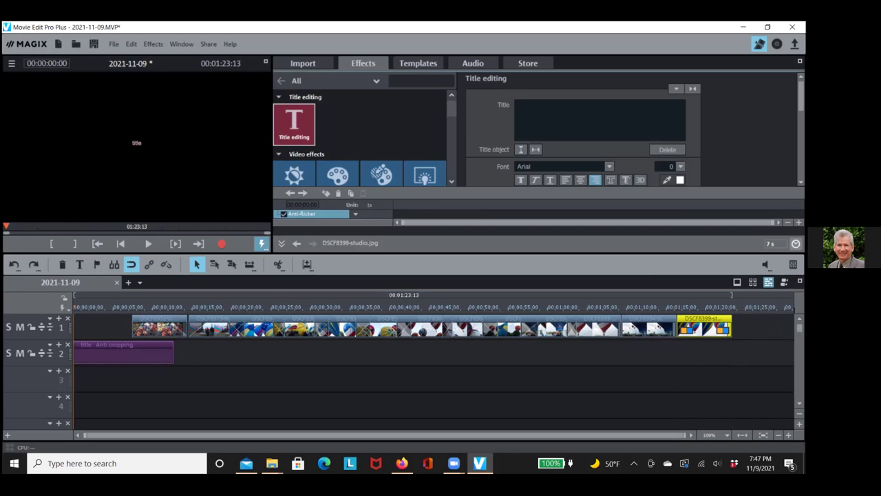
click(170, 319)
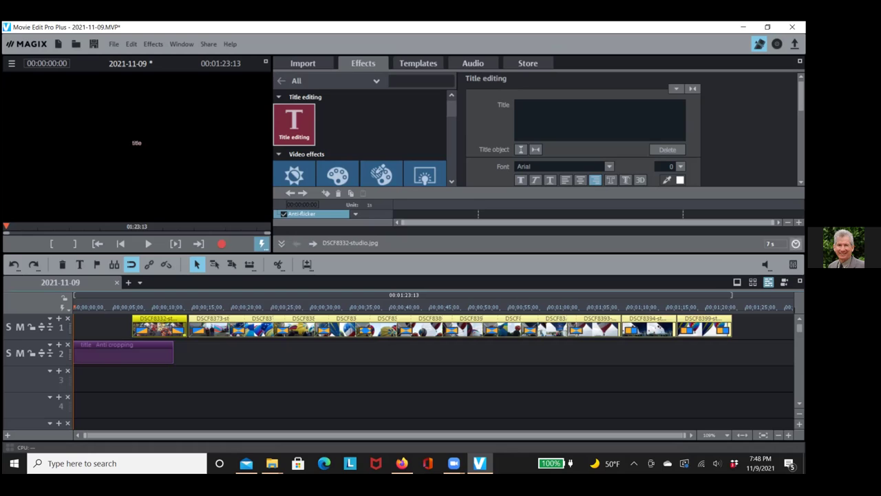
click(772, 244)
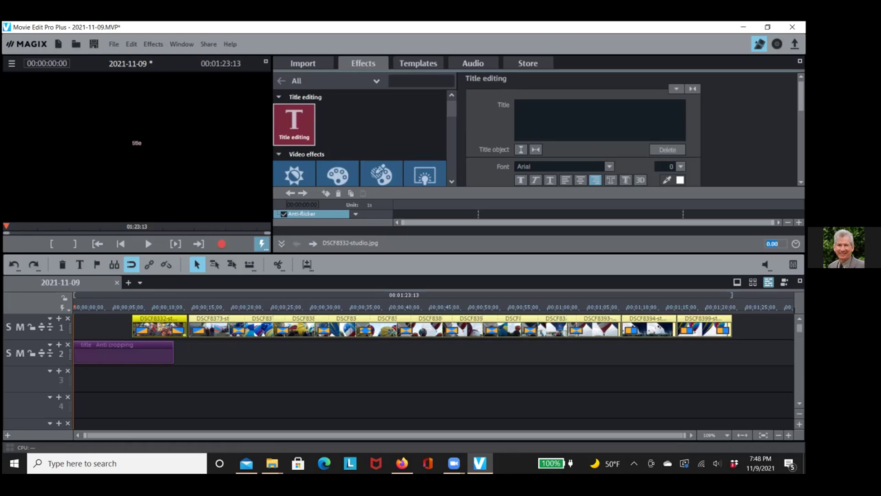
text(2)
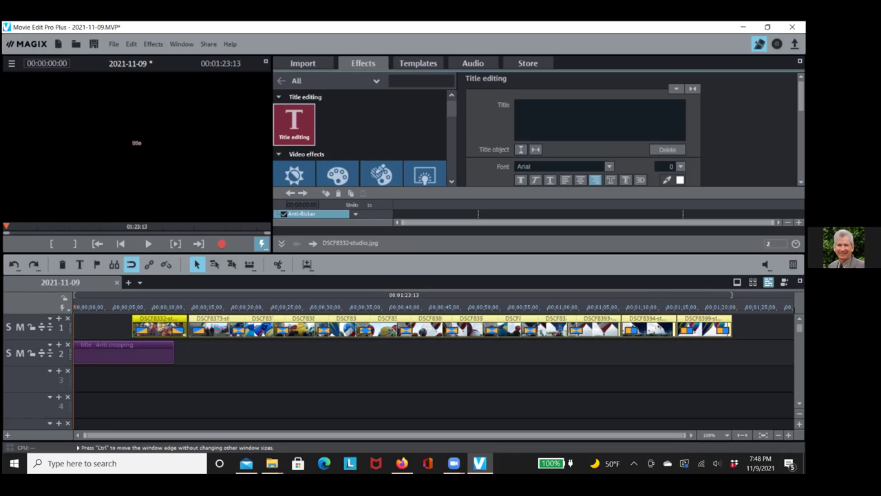
click(795, 243)
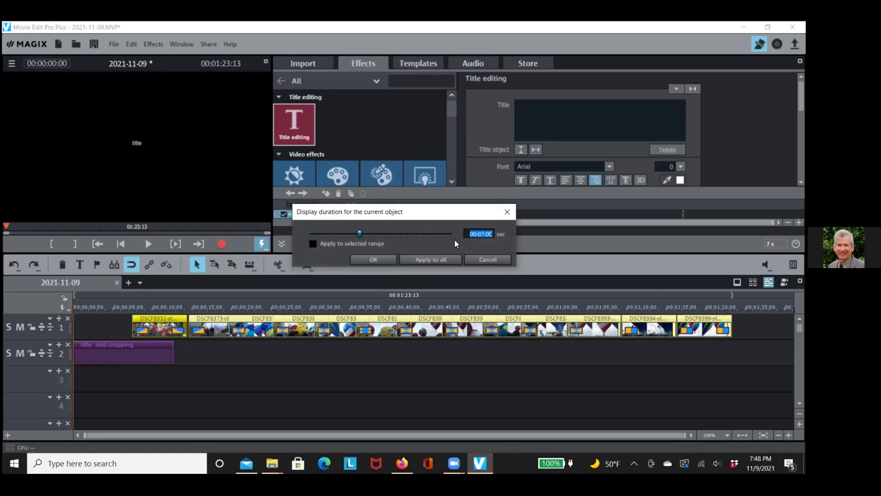
click(364, 233)
mouse_move(365, 232)
mouse_down()
mouse_move(343, 236)
mouse_move(363, 241)
mouse_up()
click(486, 258)
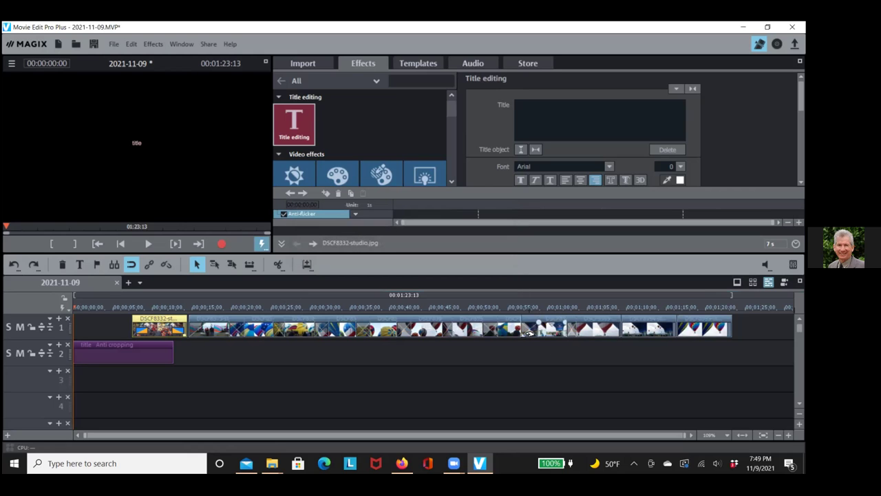
- Check the duration settings of the transition at the start of the DSCF8392 clip and cancel without changing them
click(531, 332)
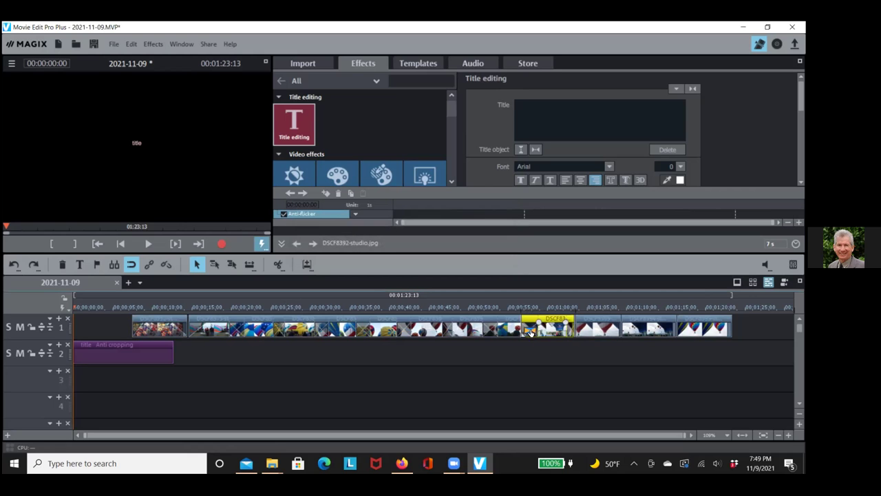
click(532, 333)
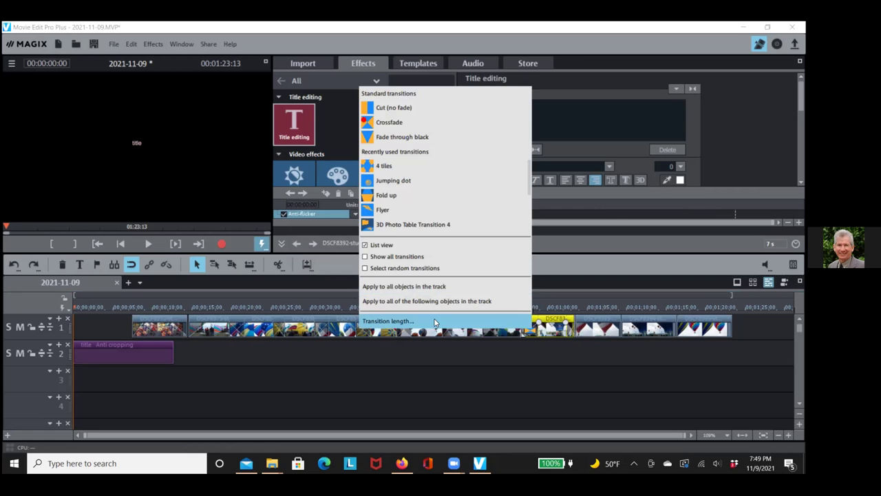
key(alt+Tab)
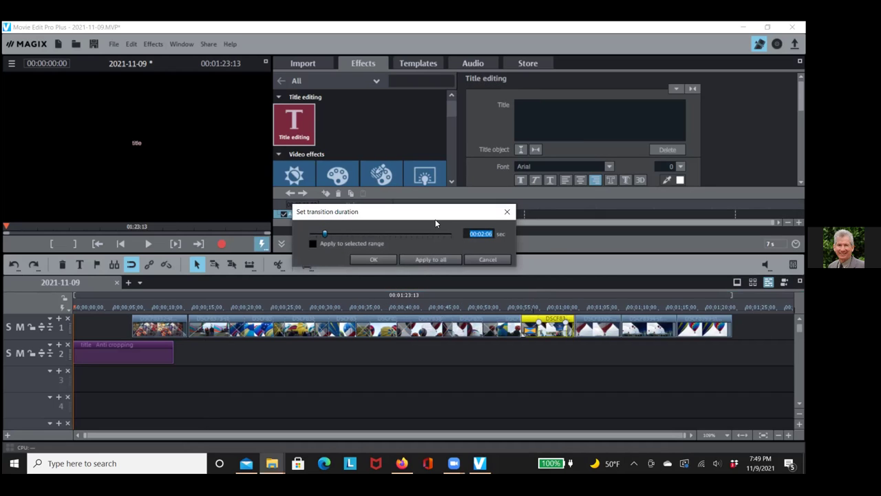
click(480, 259)
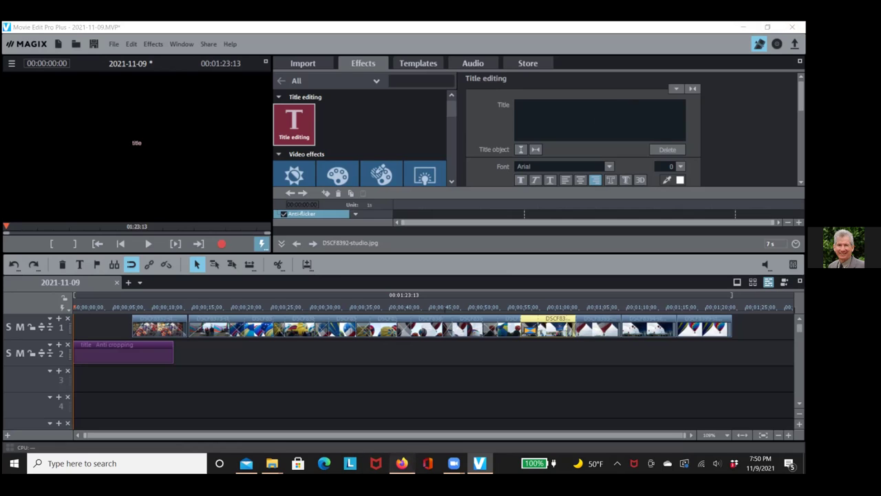
- Switch to Firefox, view the free music in YouTube Studio's audio library, and return to Movie Edit Pro Plus
click(398, 461)
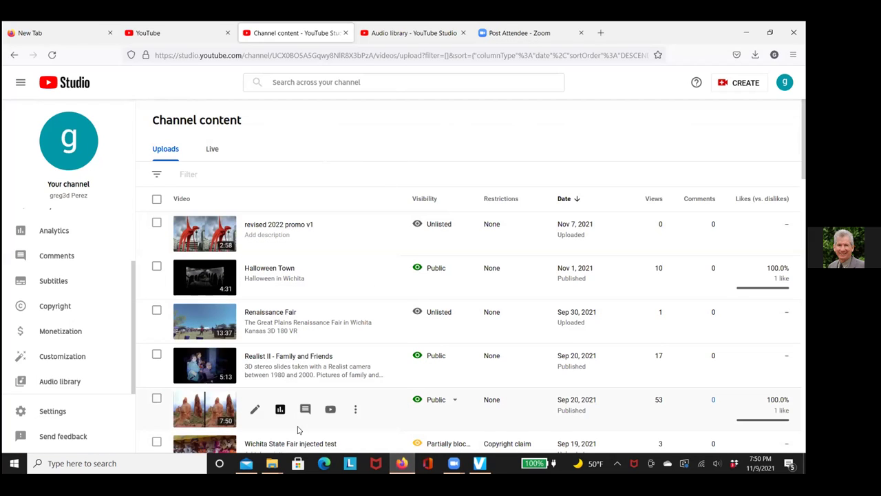
click(61, 382)
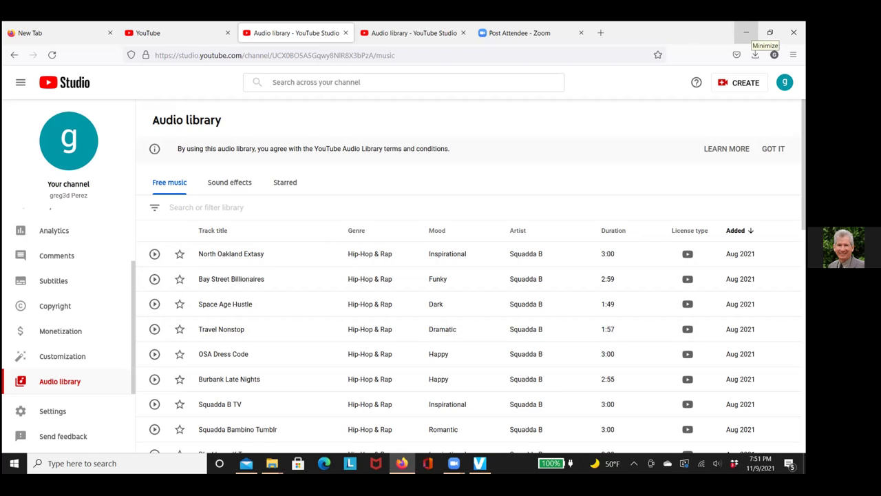
key(alt+Tab)
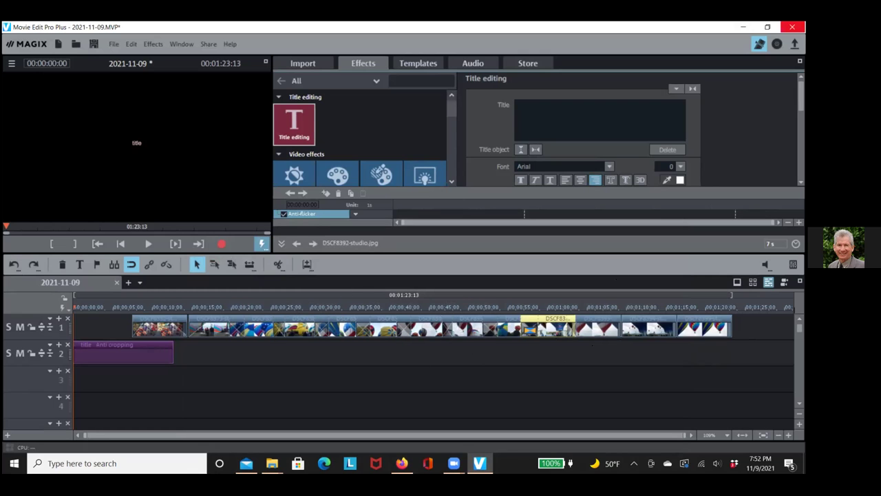
- Set the Stereo3D property of all photo clips from DSCF8332 through DSCF8399 to Side-by-side (left image to the left) - full width
click(164, 320)
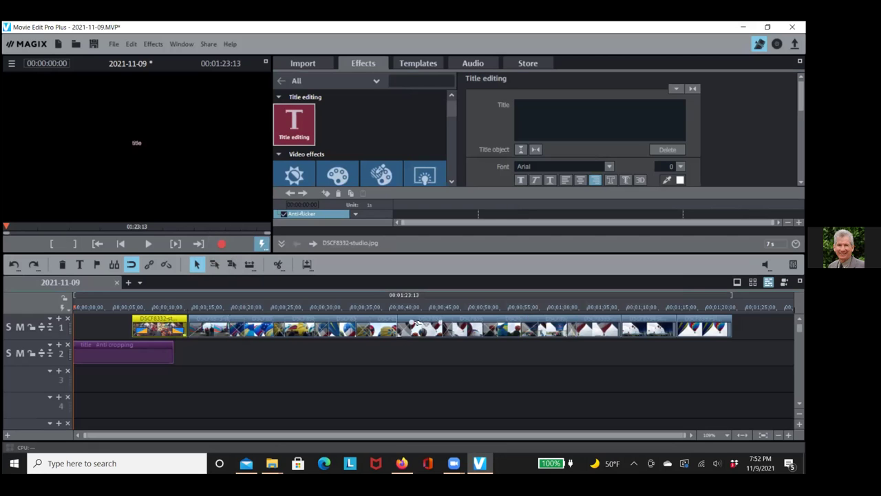
shift+click(720, 320)
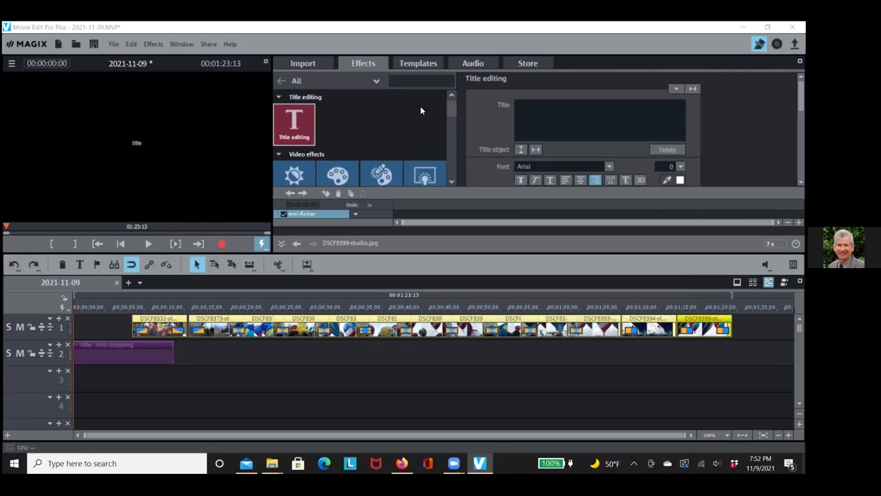
drag(453, 106, 455, 147)
scroll(445, 152, down, 3)
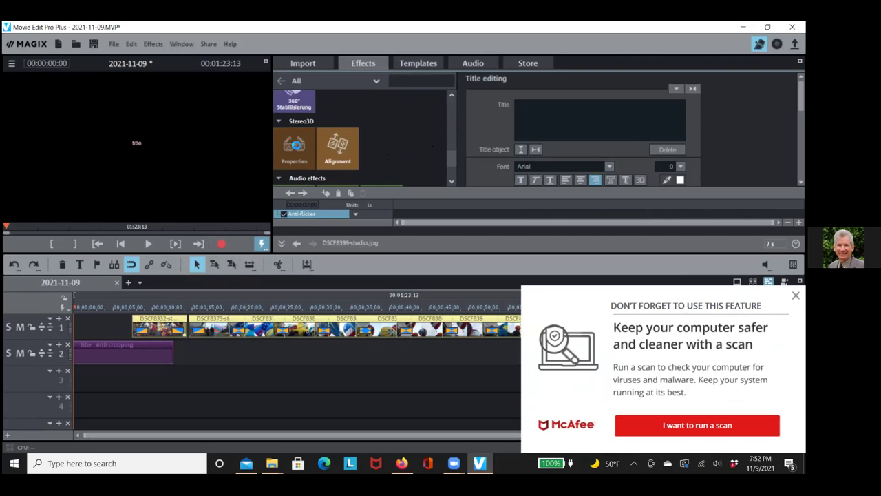
click(296, 146)
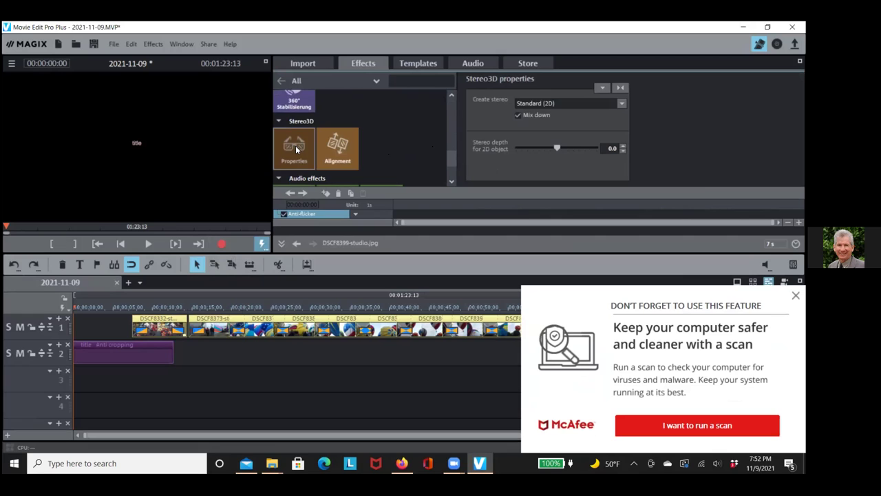
click(621, 104)
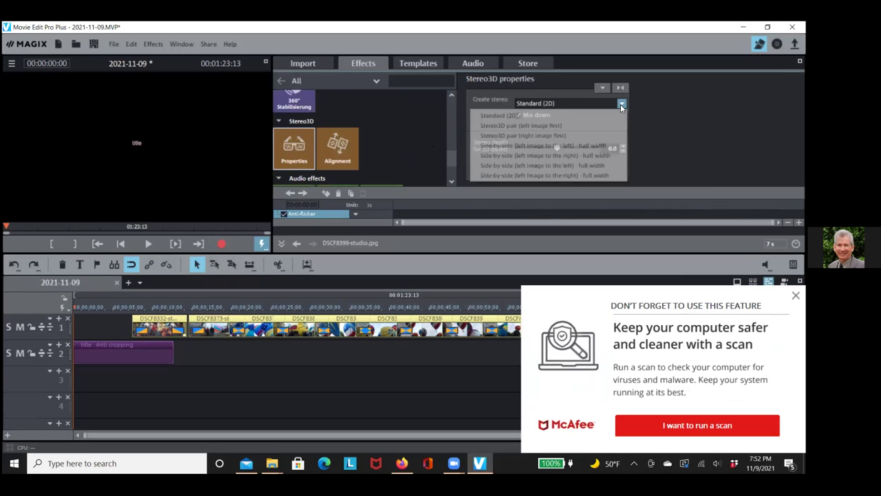
click(595, 168)
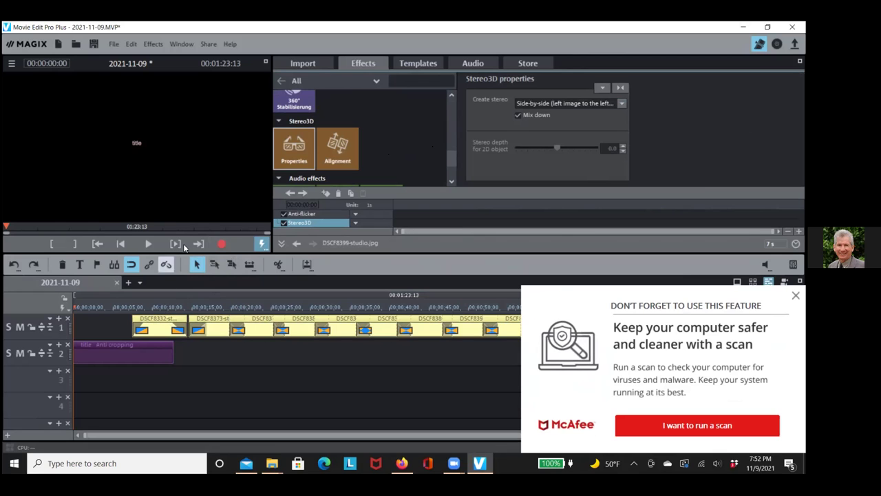
- Play the slideshow from the start to check the photos' 3D preview and transitions, and stop playback
click(148, 243)
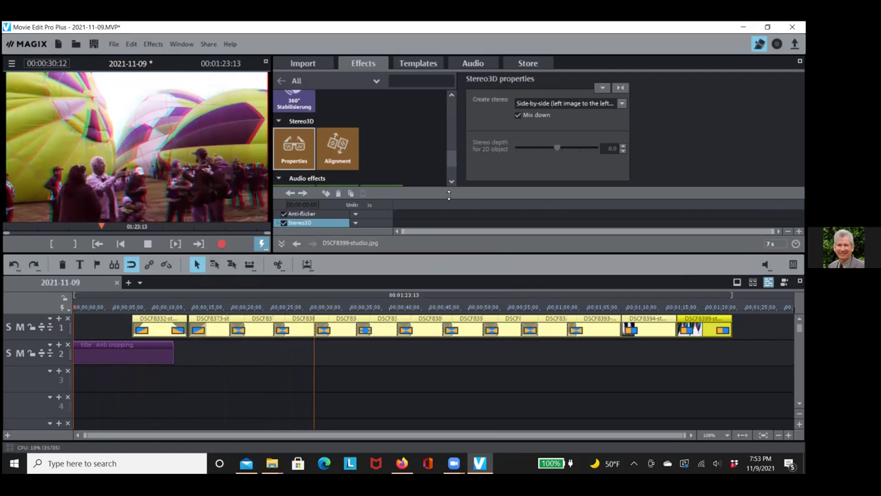
click(155, 242)
click(155, 242)
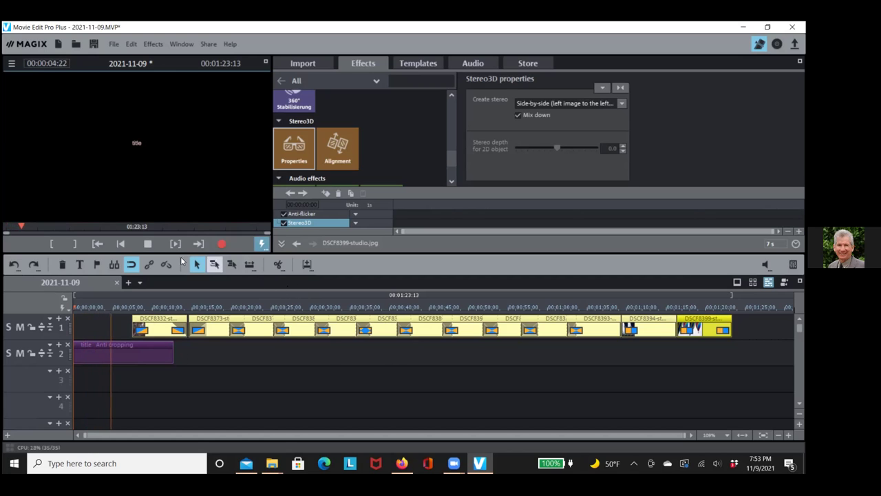
click(152, 247)
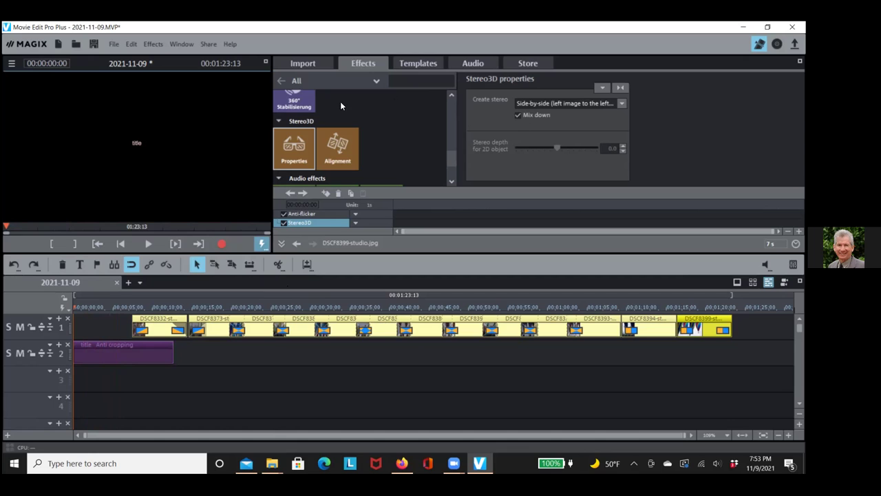
- Add the Two Moons MP3 from the Show folder to track 3, align it to the timeline start and view where it ends
click(307, 69)
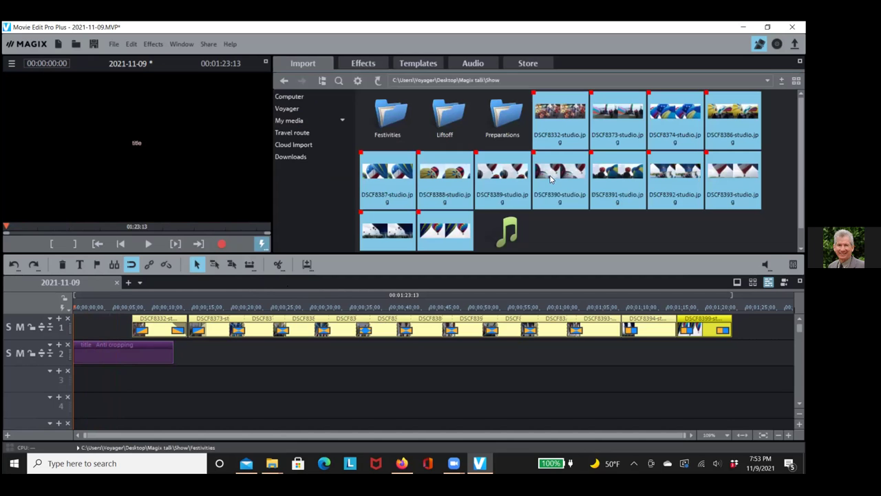
click(509, 229)
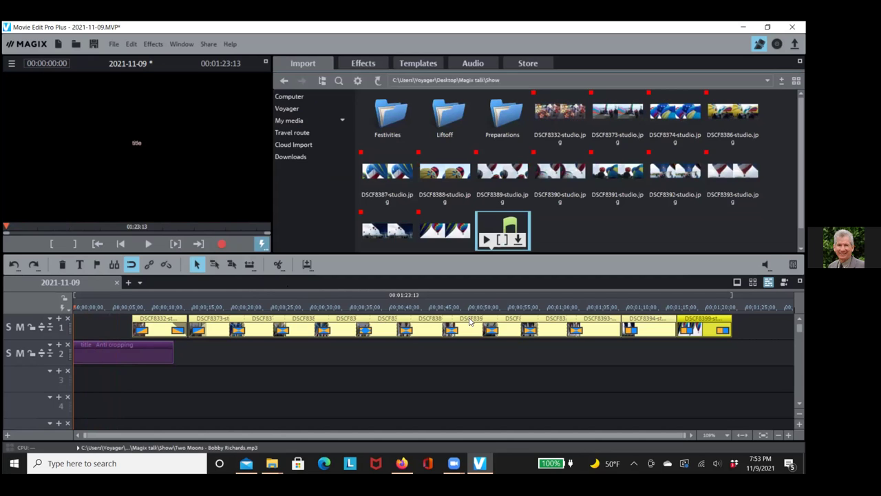
click(225, 383)
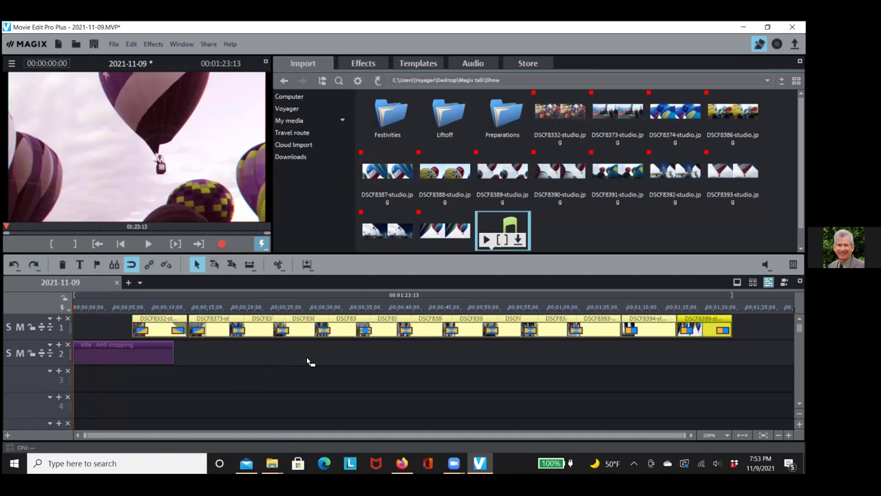
click(521, 240)
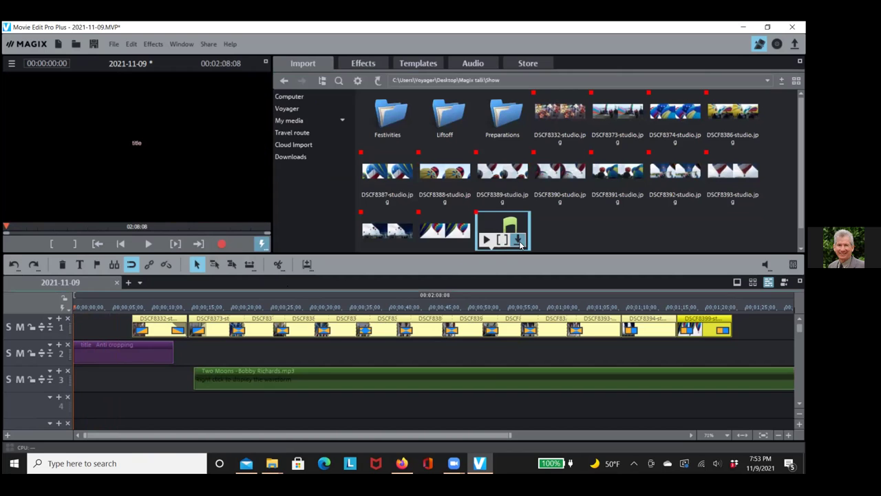
drag(322, 370, 200, 388)
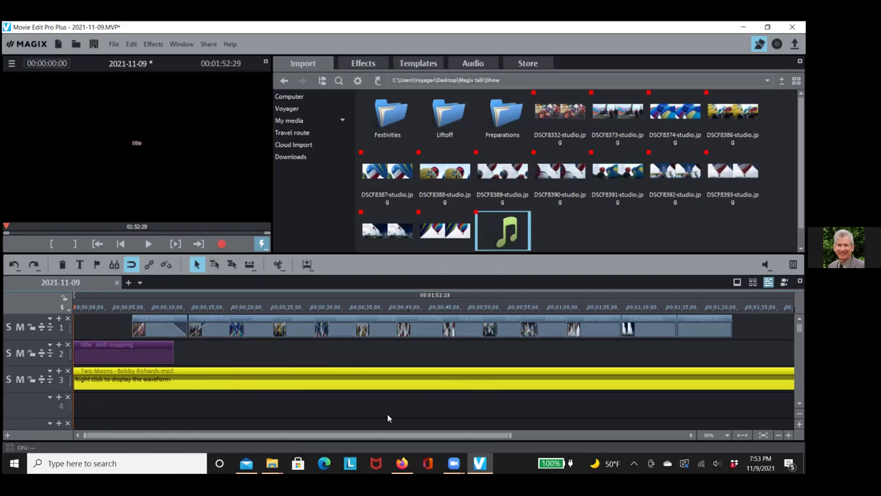
drag(429, 434, 652, 447)
drag(472, 435, 446, 434)
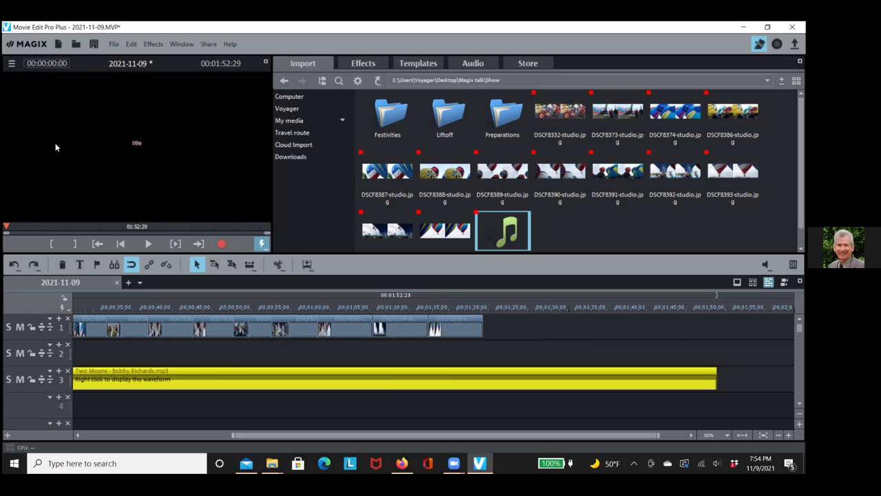
- Start an MPEG-4 export of the movie and choose the MP4 UltraHD 3840x2160 29.97p preset
click(115, 44)
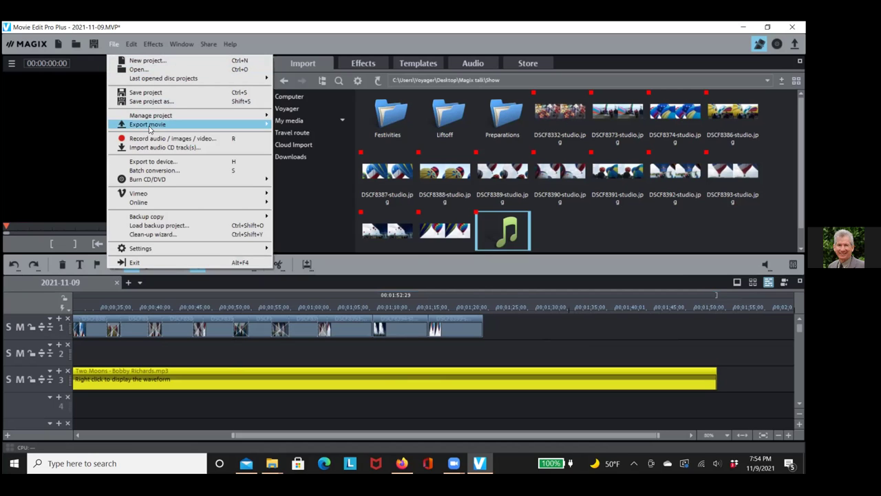
mouse_move(206, 125)
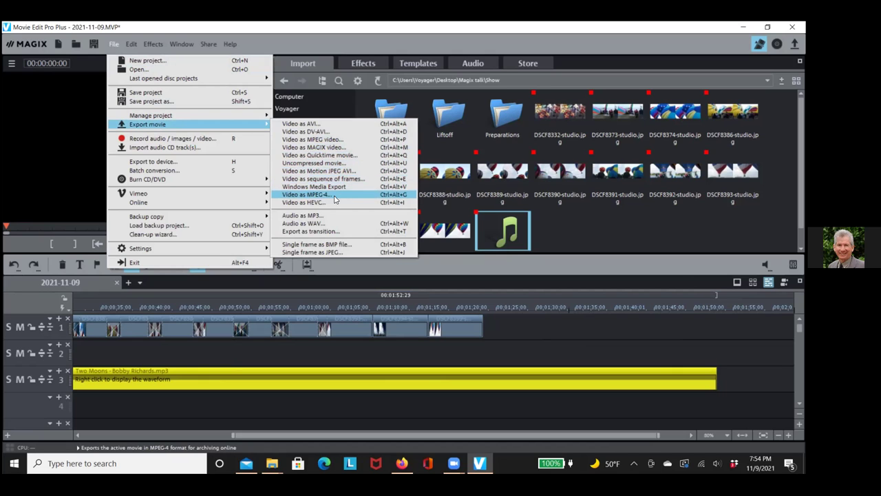
click(335, 199)
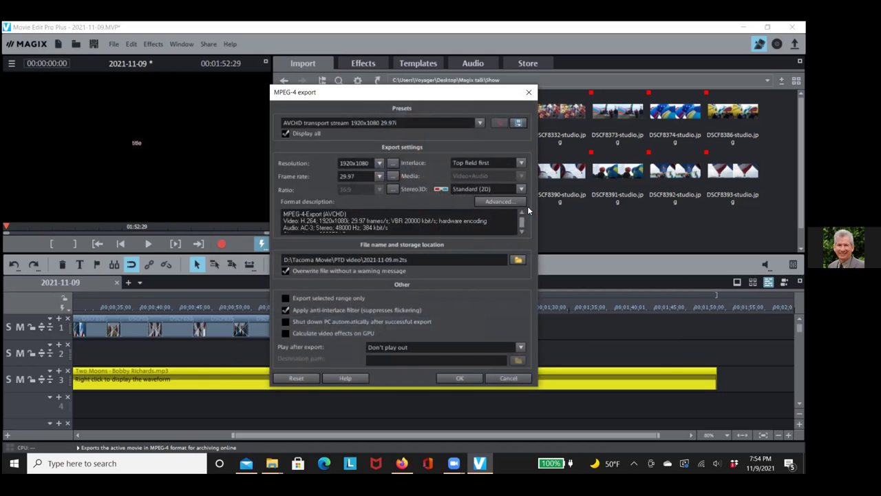
click(378, 163)
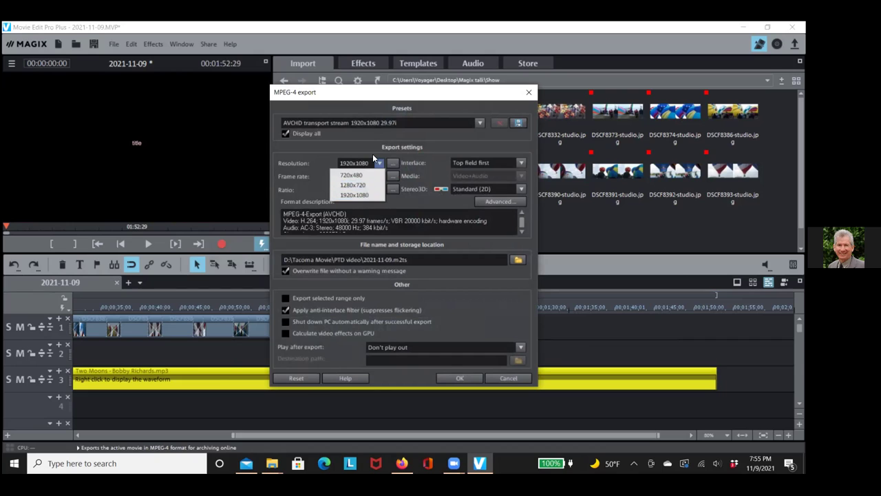
click(372, 156)
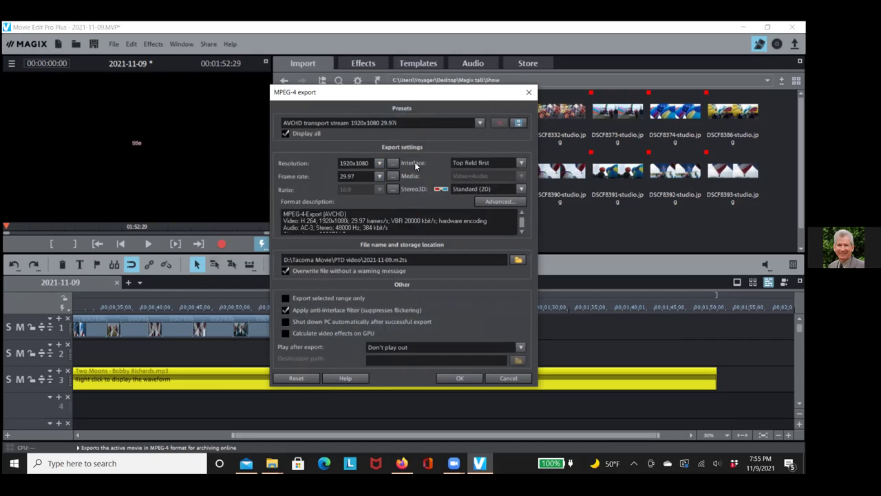
click(481, 123)
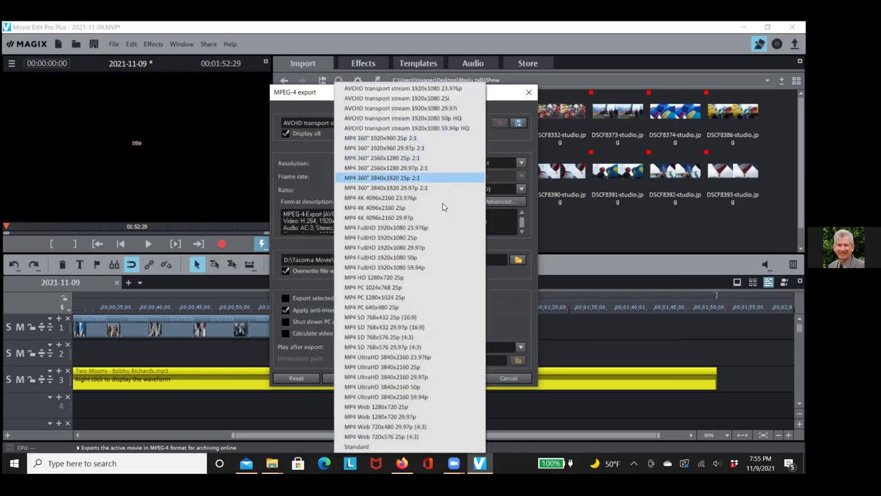
click(417, 378)
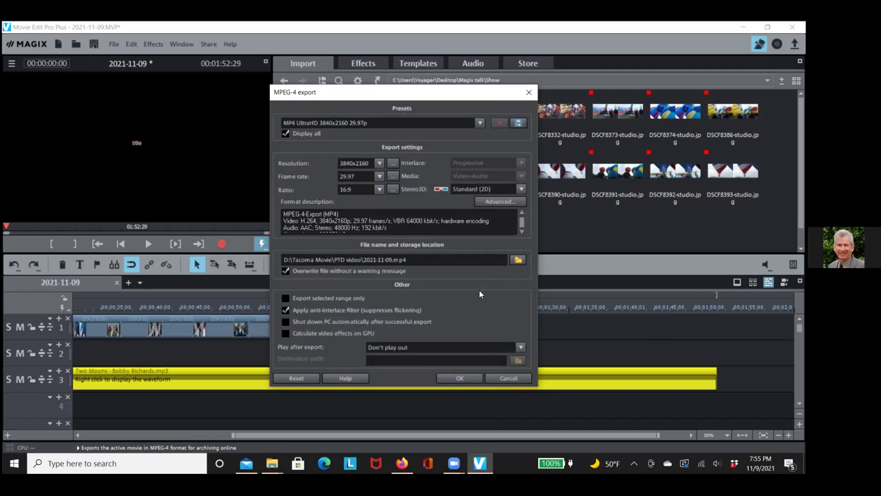
- Set the export's Stereo3D mode to Side-by-side (left picture on the left) - half width, and close the export settings without exporting
click(521, 190)
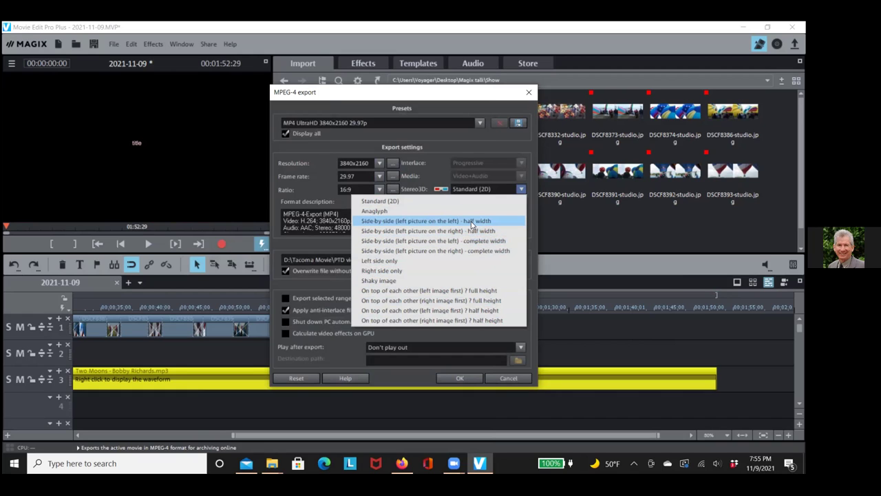
click(472, 226)
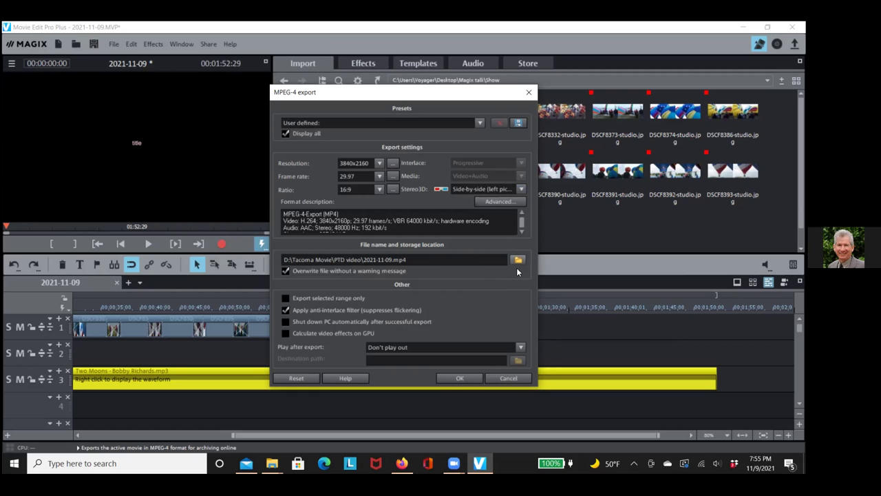
click(530, 94)
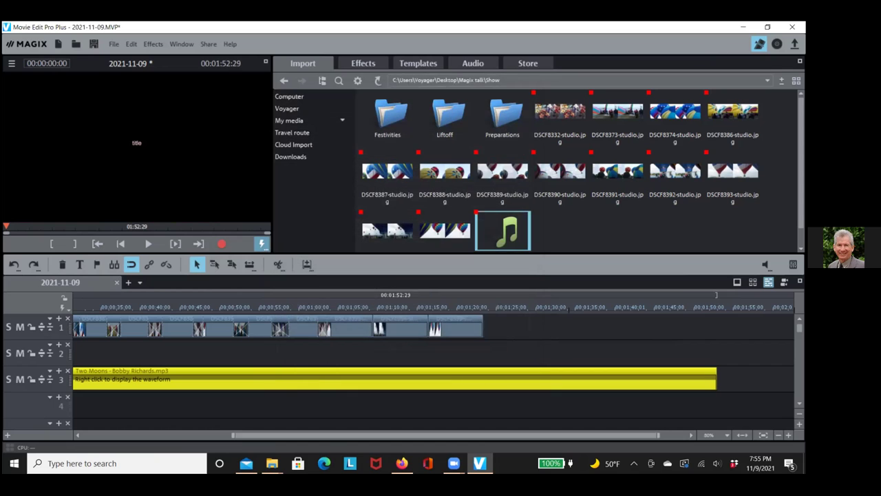
- Minimize the video editor, switch to Firefox and play the Arches National Park video from the YouTube channel in full screen
click(743, 27)
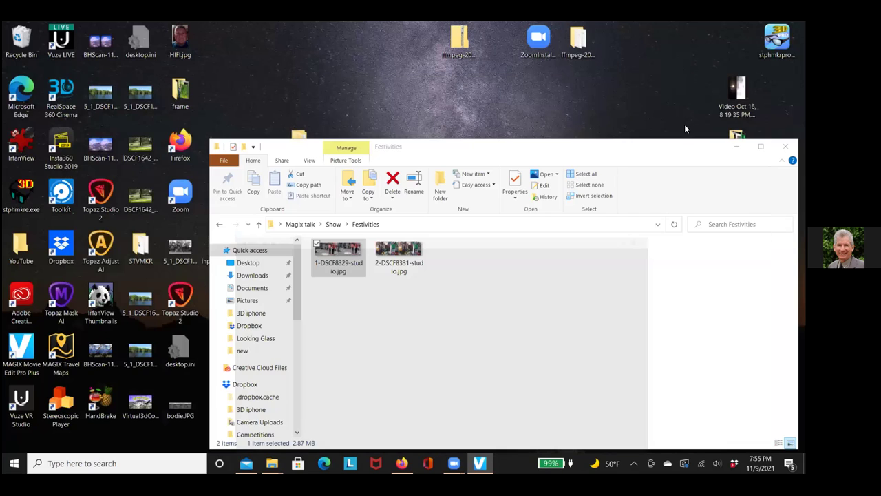
key(alt+Tab)
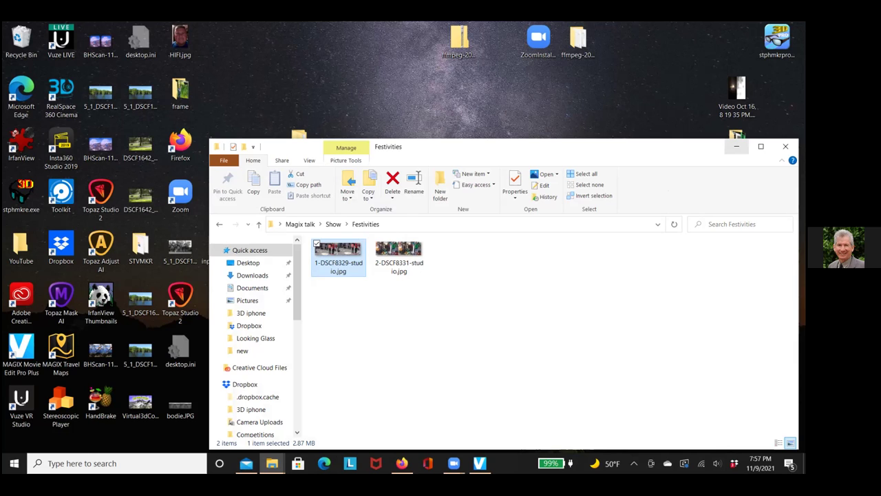
click(402, 463)
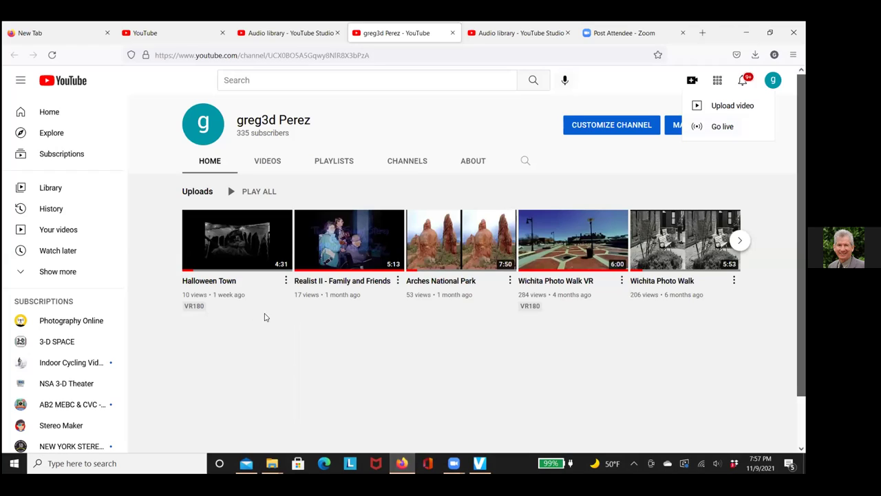
click(450, 262)
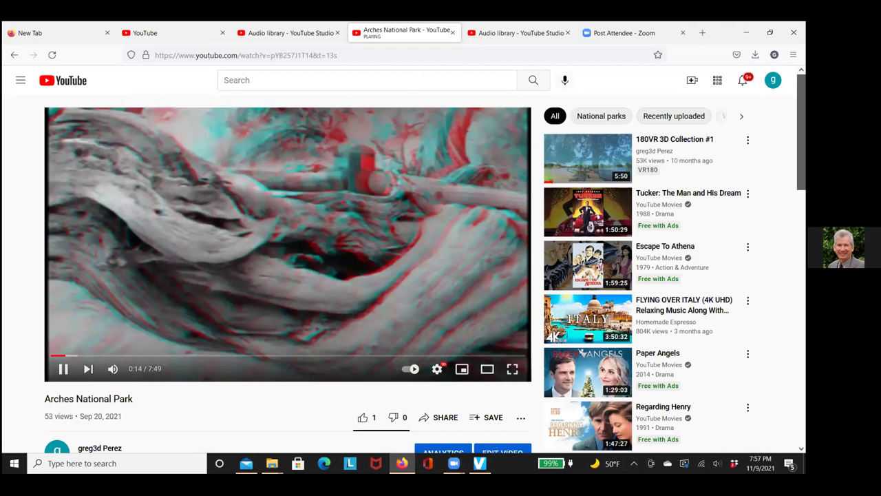
click(499, 358)
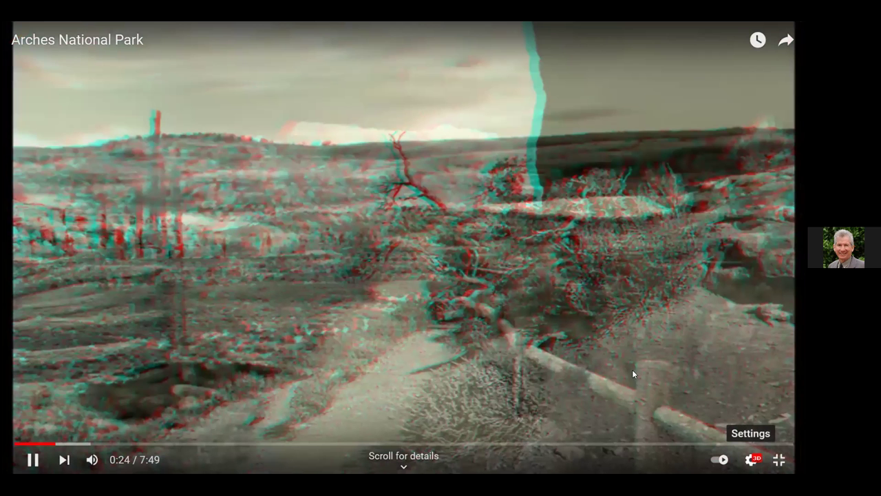
- Switch the video's 3D playback setting to 2D and back to Anaglyph to compare the two views
key(Return)
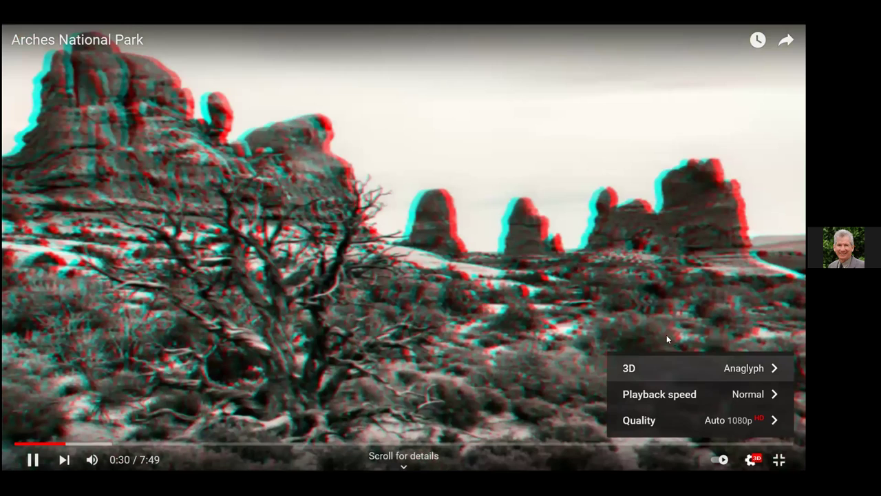
click(677, 371)
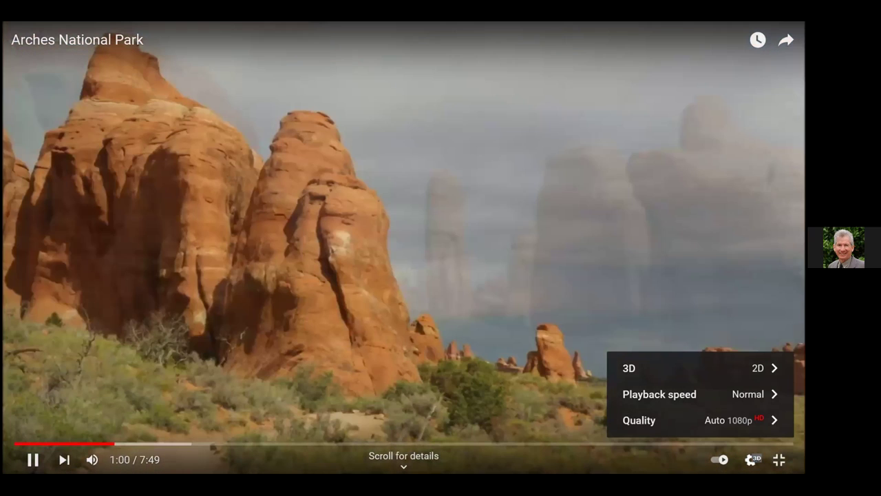
click(720, 421)
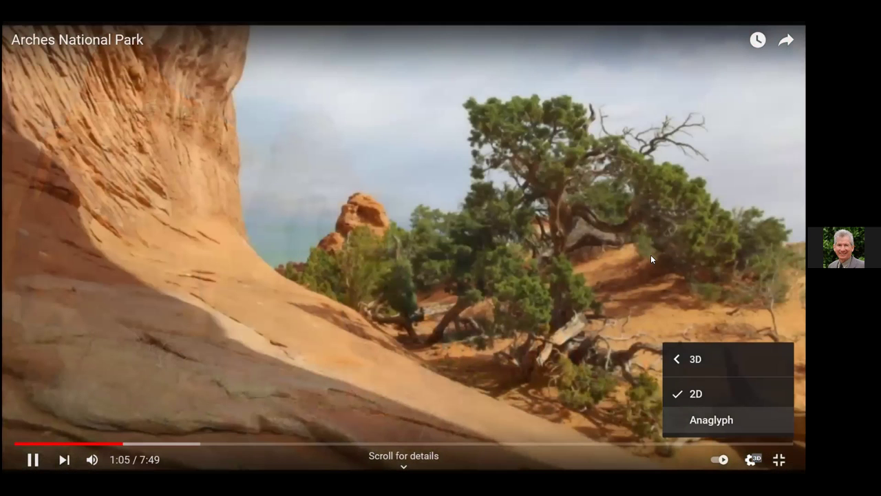
key(Return)
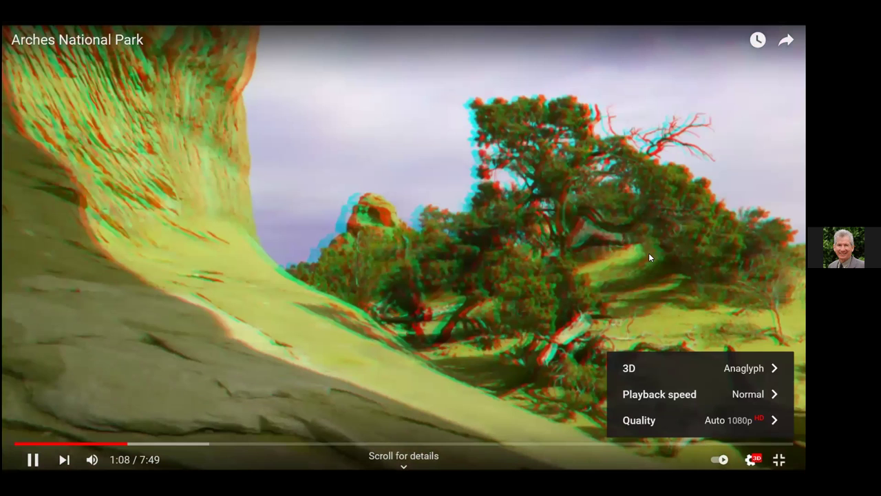